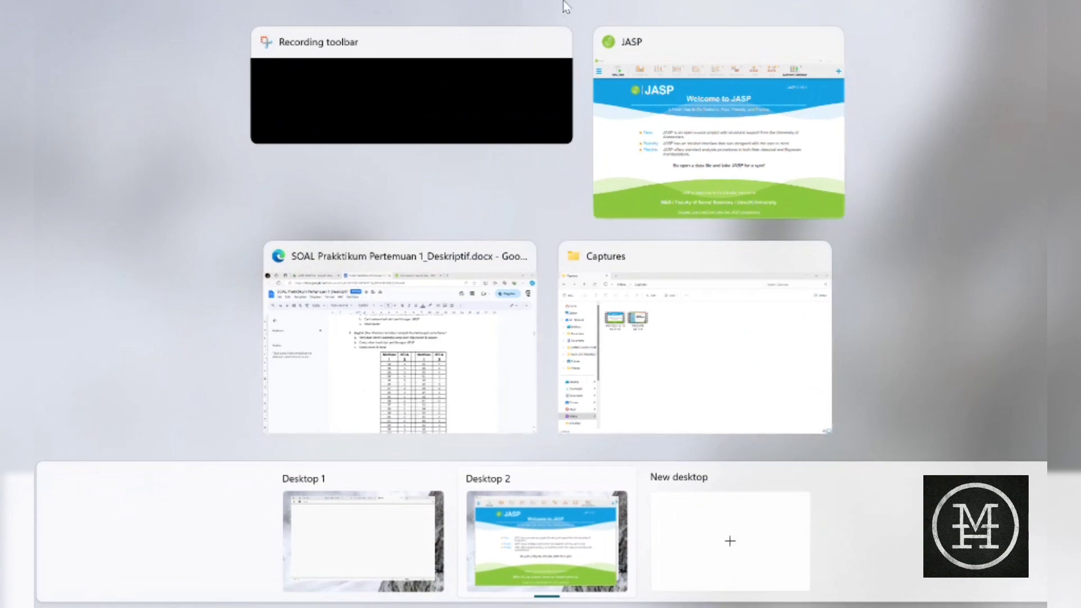
Switch to the Google Docs practicum document and read questions 1 to 3 with their data tables
click(396, 309)
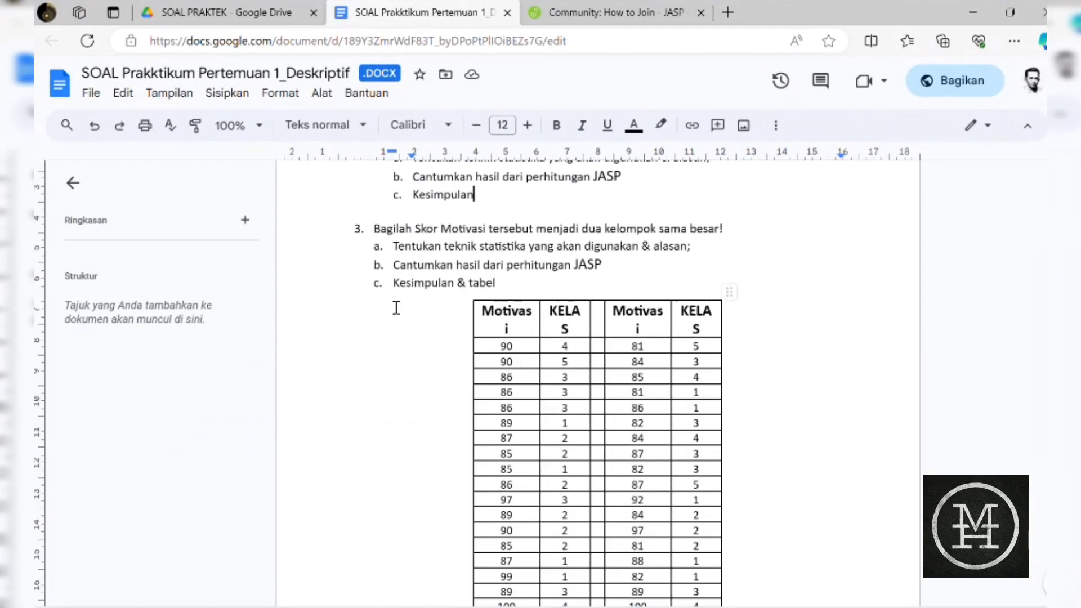
scroll(383, 318, down, 10)
scroll(381, 318, up, 5)
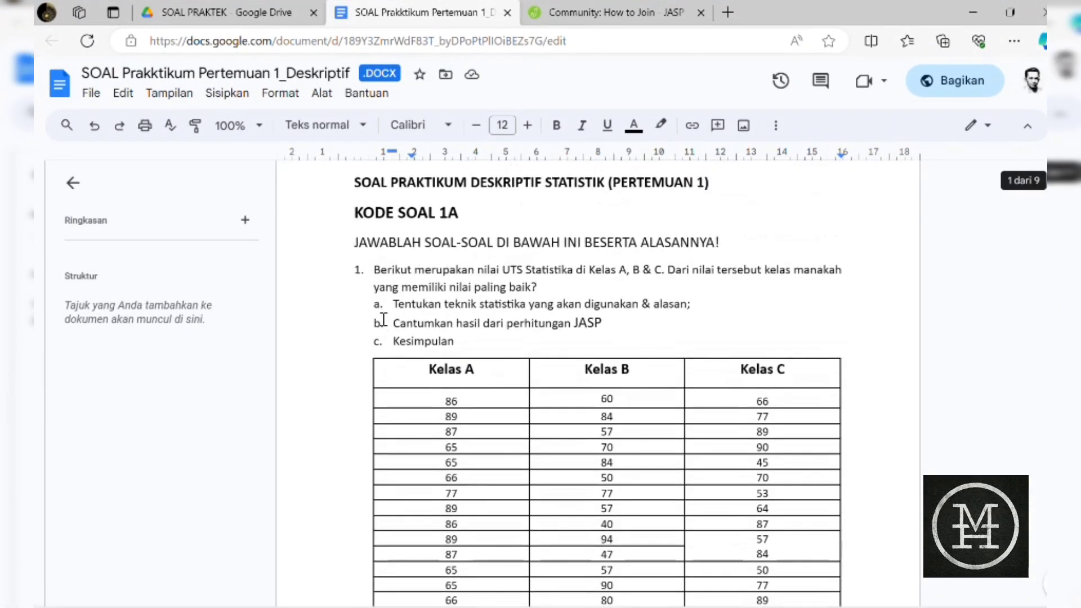
scroll(382, 319, down, 1)
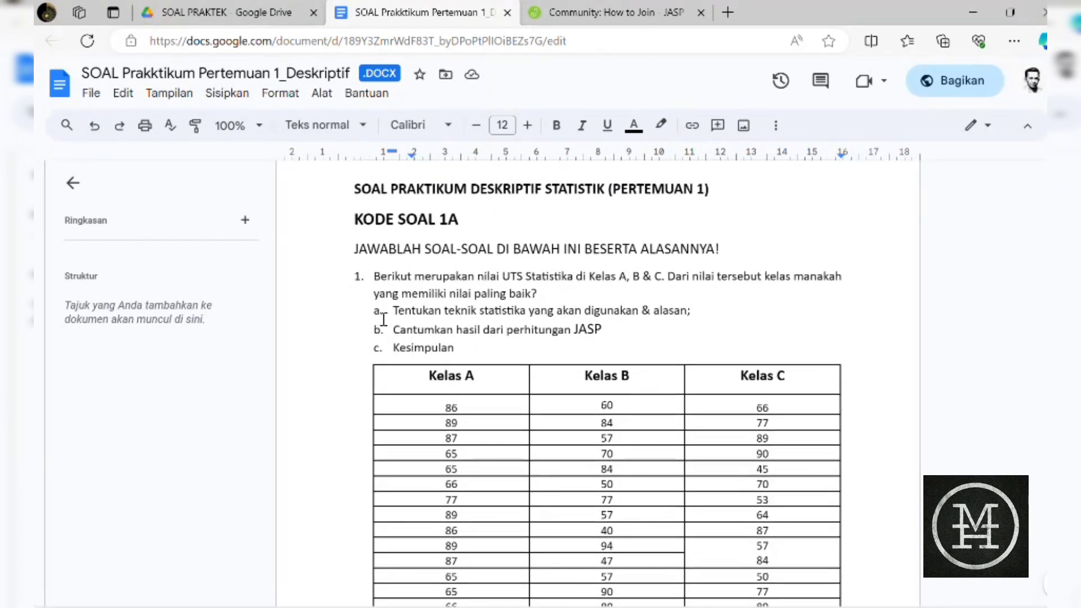
scroll(542, 323, down, 1)
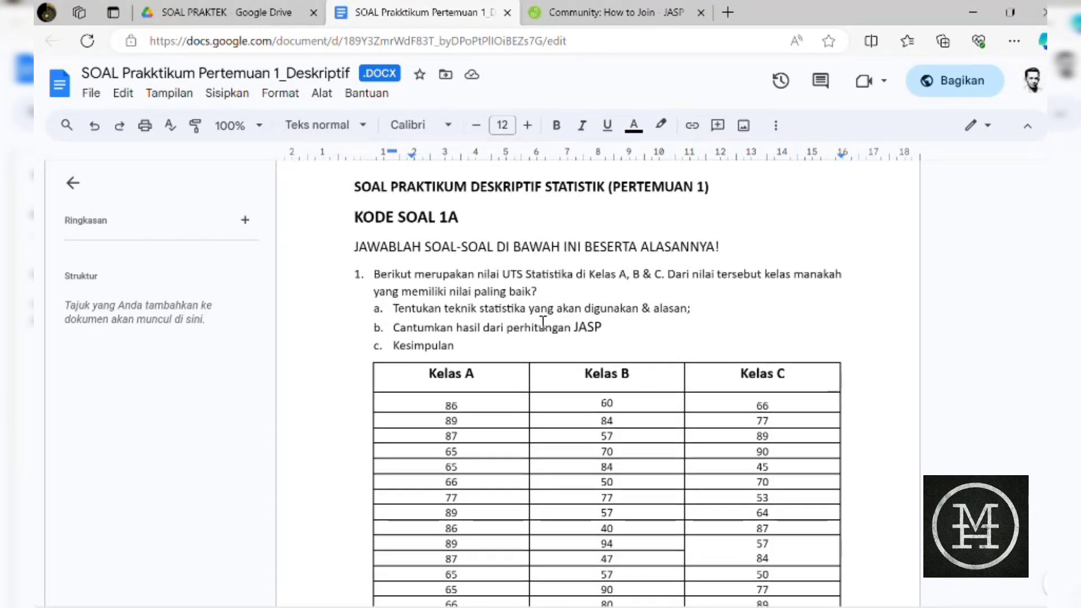
scroll(540, 322, down, 15)
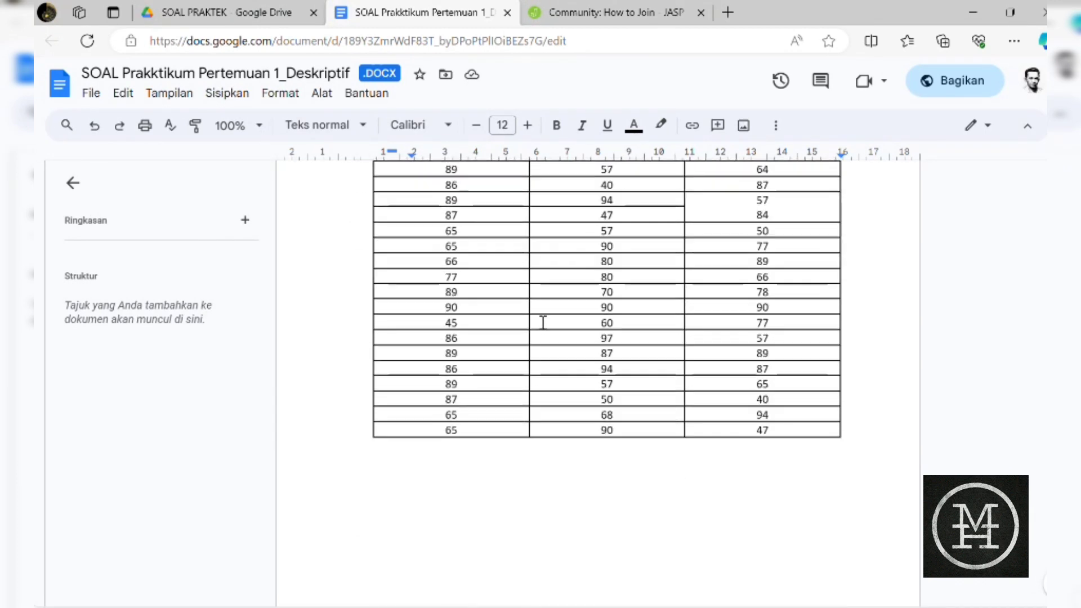
scroll(541, 322, up, 3)
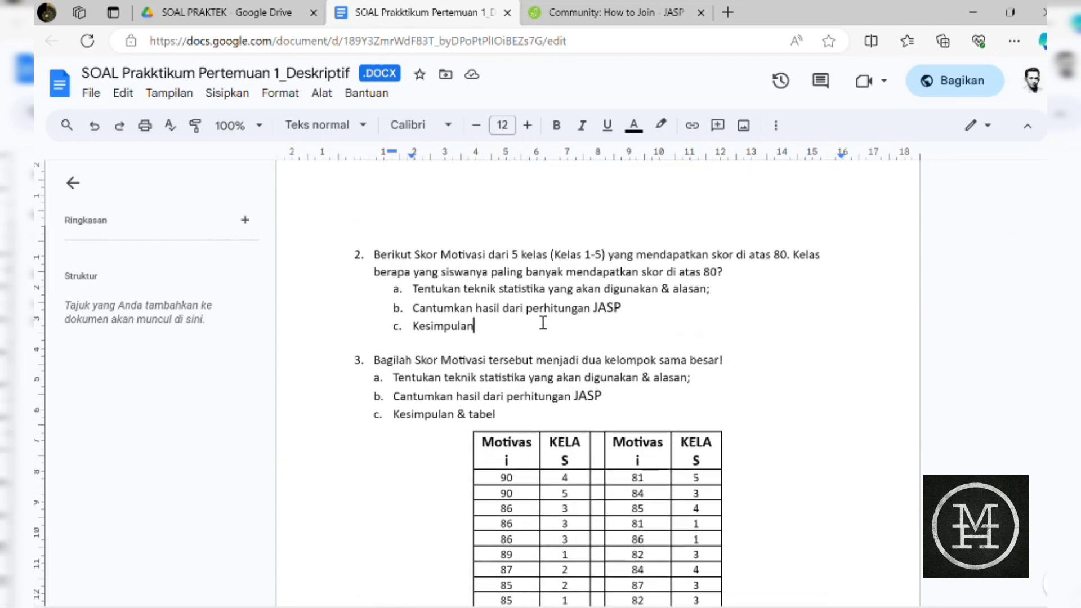
scroll(543, 323, down, 3)
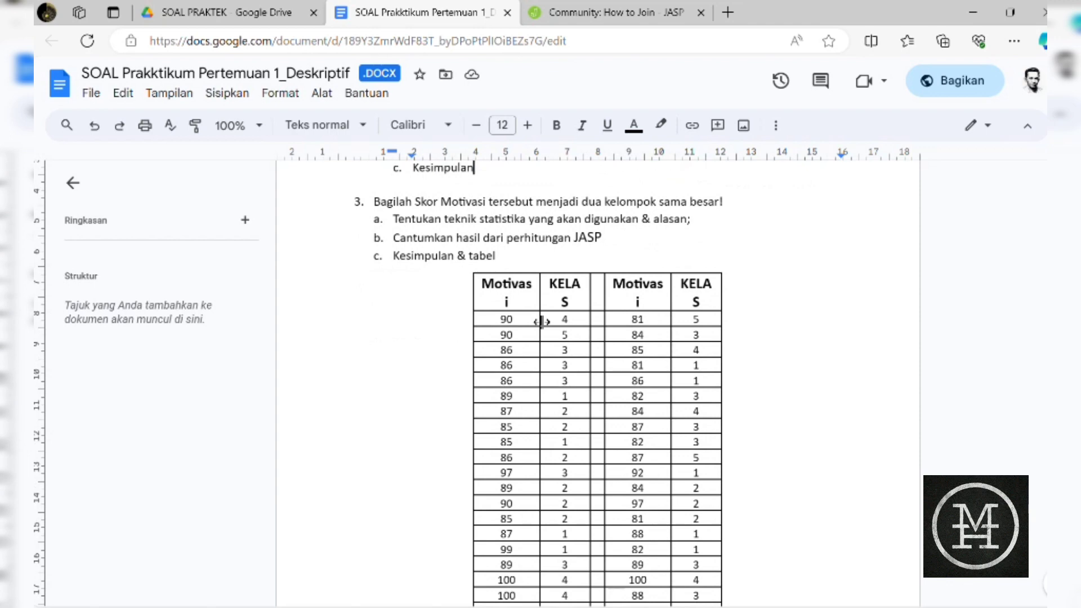
scroll(541, 322, down, 1)
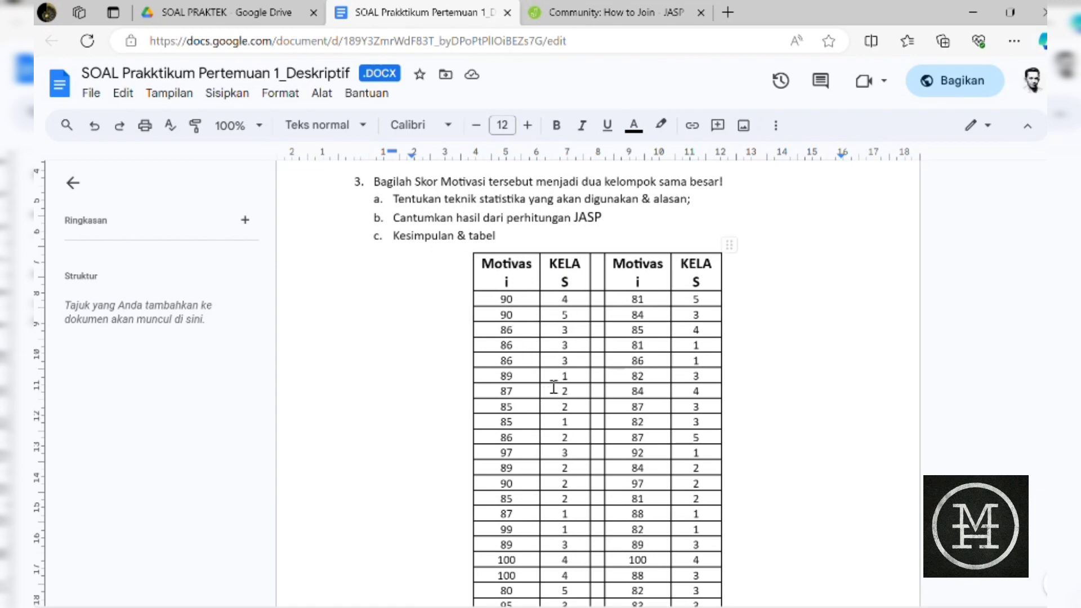
scroll(556, 381, down, 1)
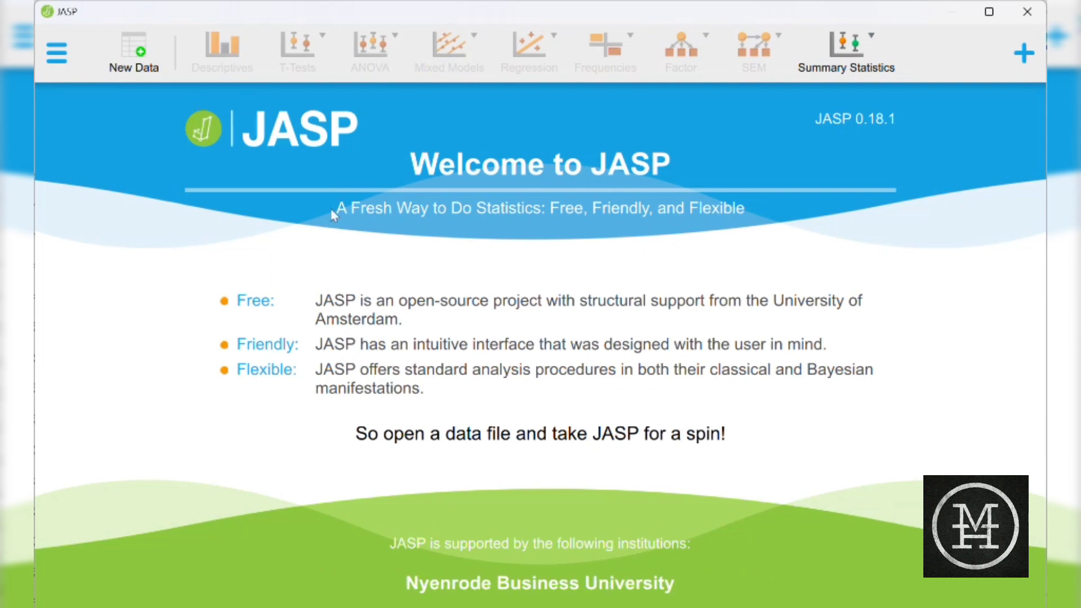
click(63, 62)
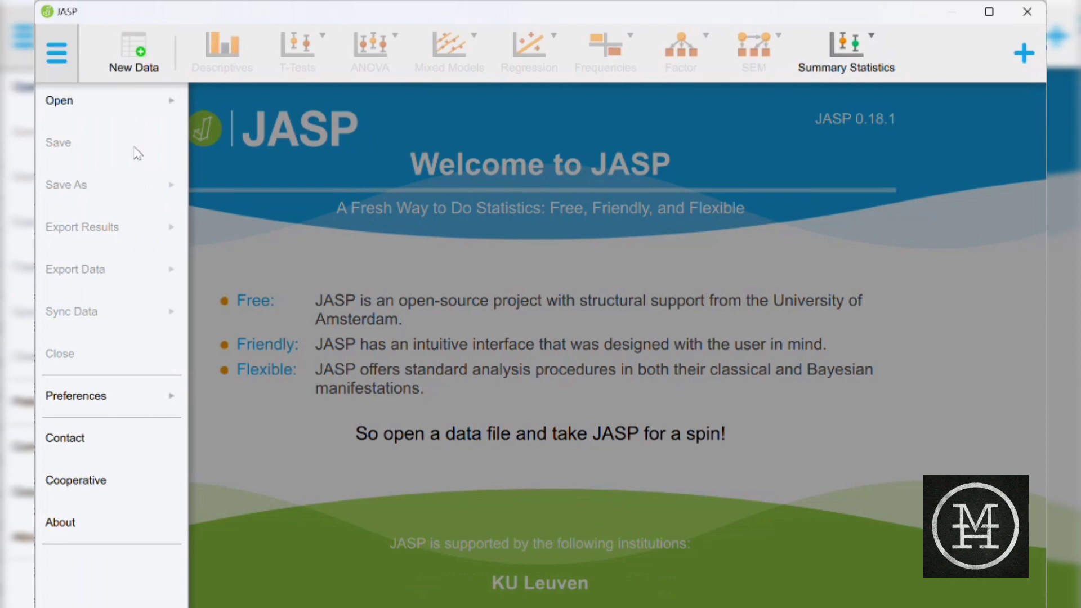
click(134, 114)
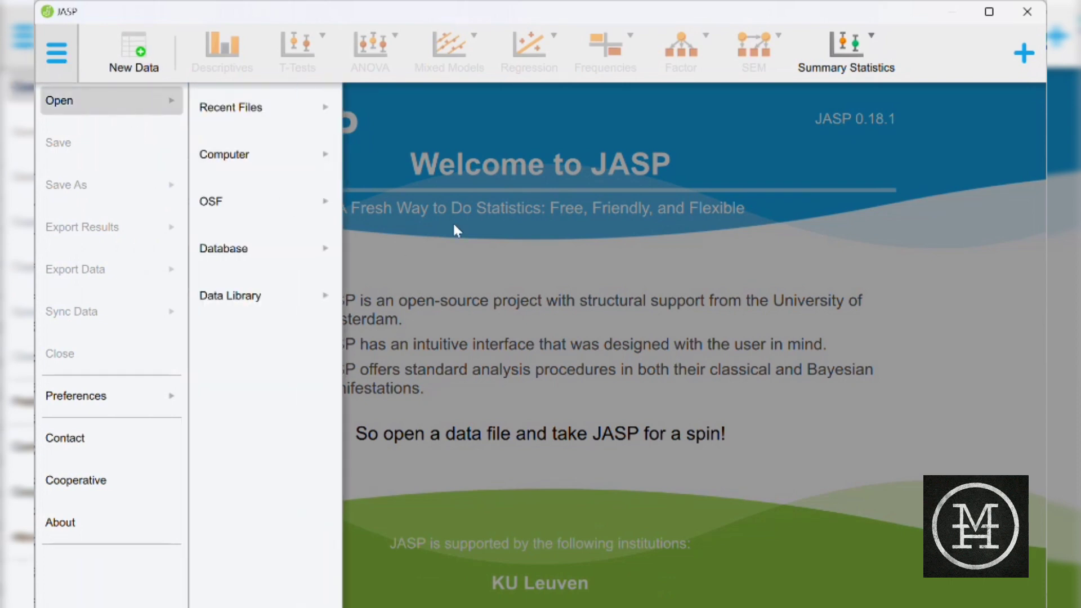
click(477, 224)
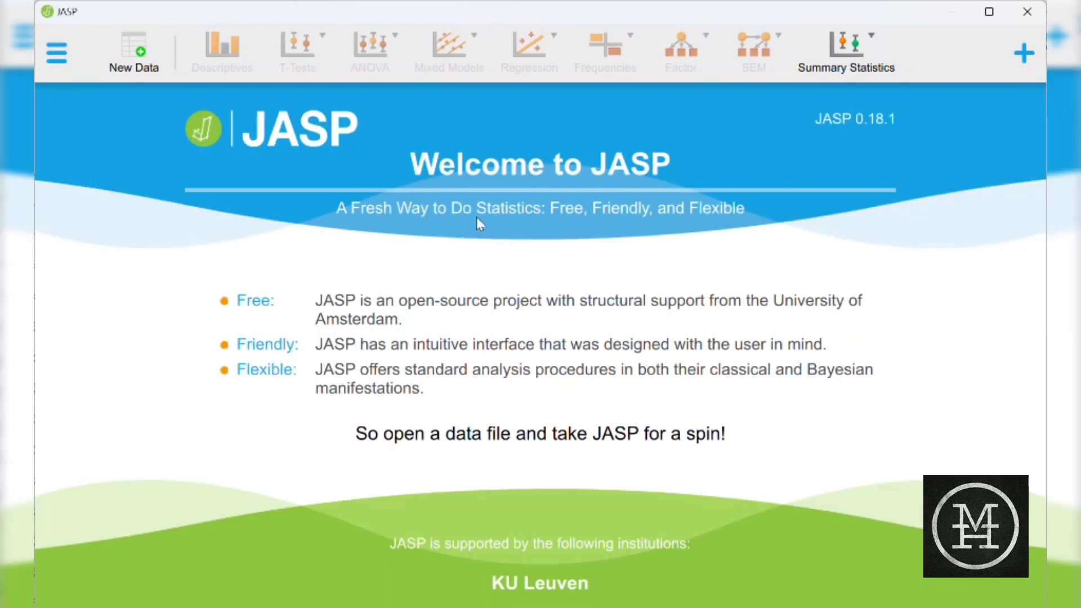
Create a blank data set in JASP and copy all scores of the first Motivasi column from the question 3 table in Google Docs
click(138, 66)
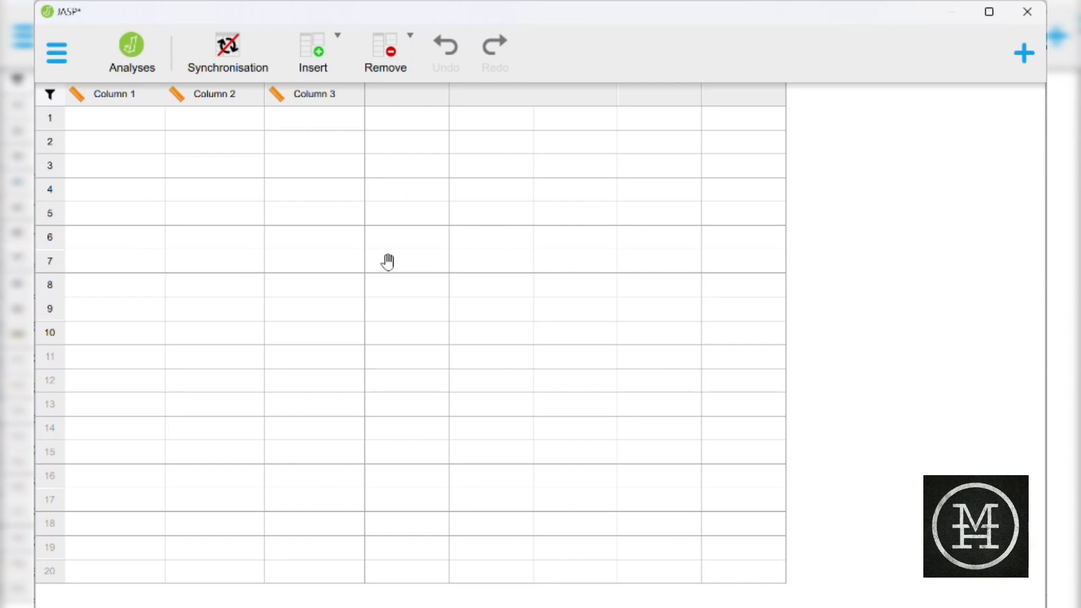
key(super+Tab)
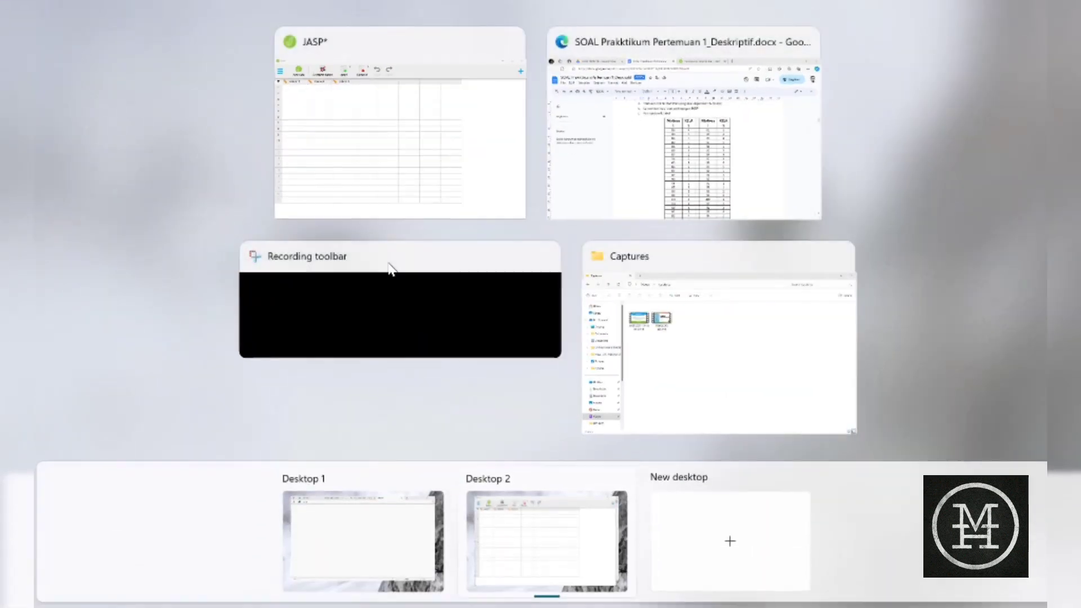
click(667, 163)
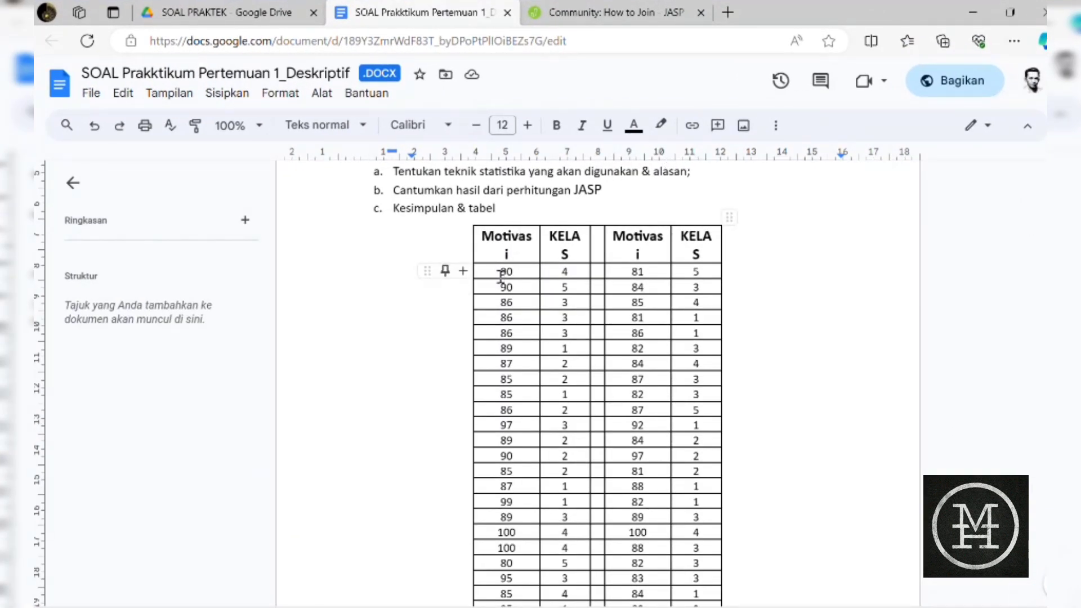
drag(500, 272, 502, 288)
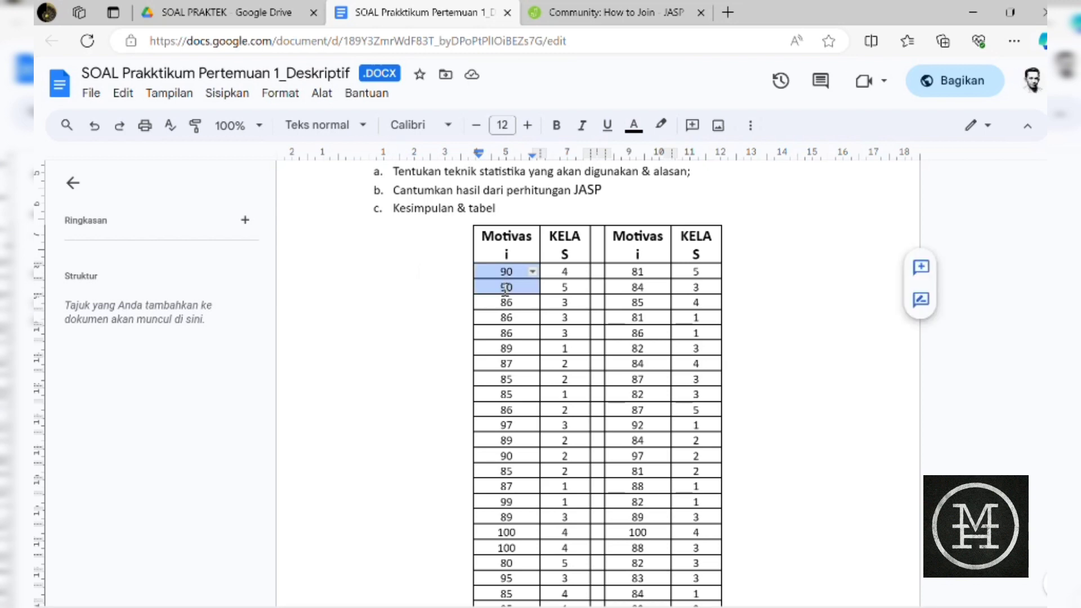
scroll(555, 377, down, 3)
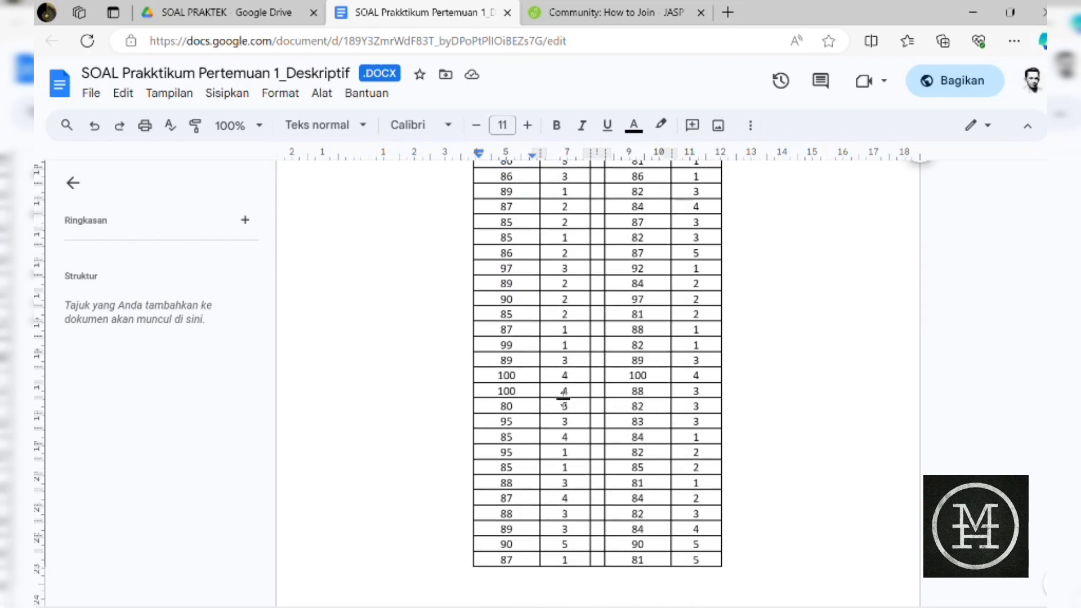
shift+click(522, 556)
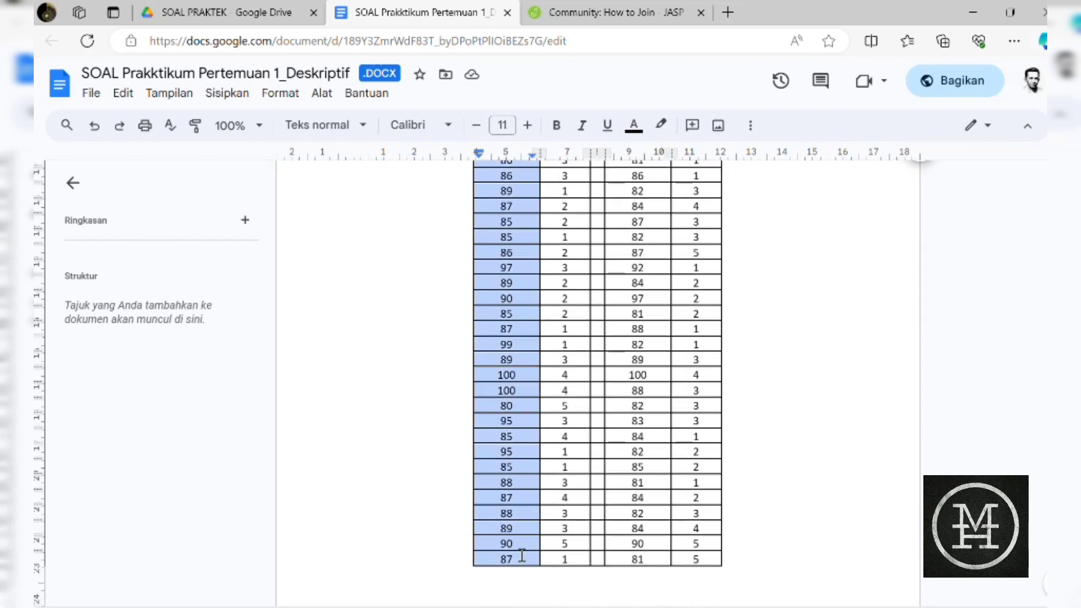
Switch to JASP and paste the copied Motivasi scores into Column 1 with the first cell opened for editing
key(super+Tab)
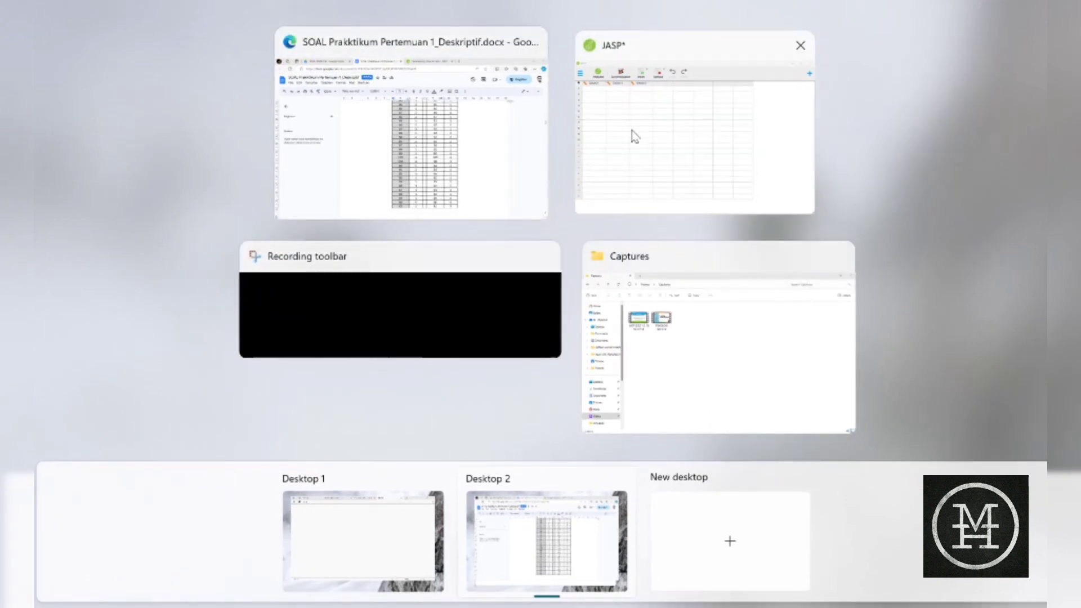
click(631, 130)
double_click(109, 118)
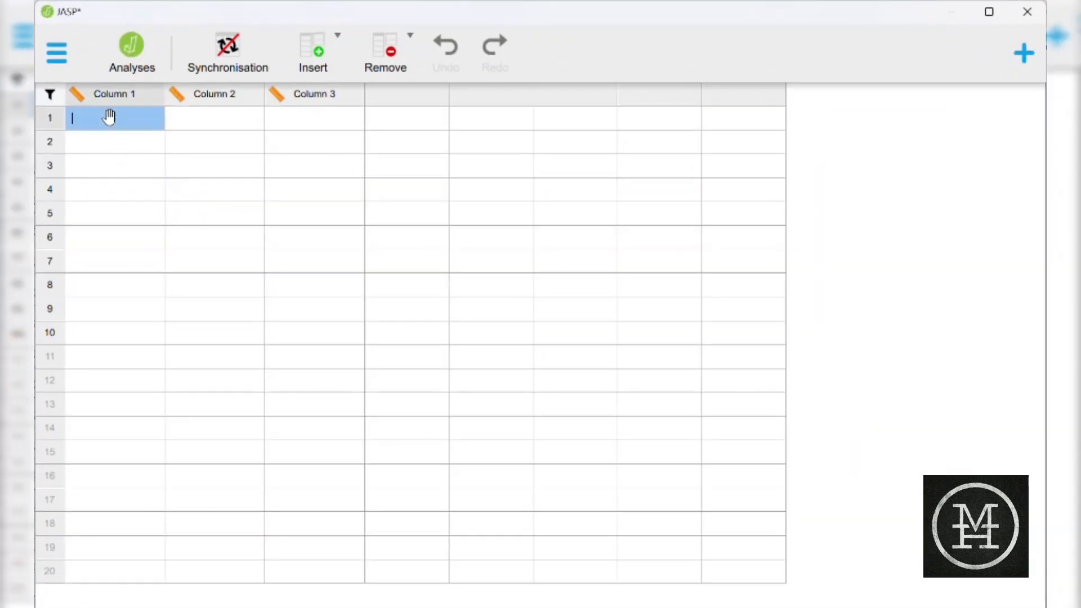
key(ctrl+v)
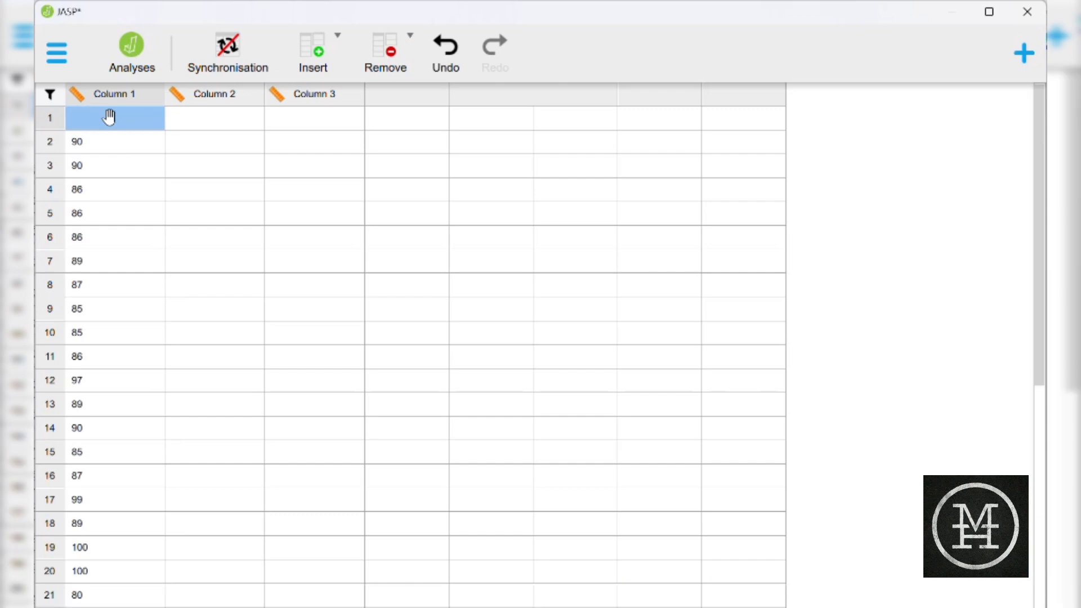
Delete the pasted scores in rows 2 to 31 of Column 1
click(91, 144)
scroll(179, 257, down, 3)
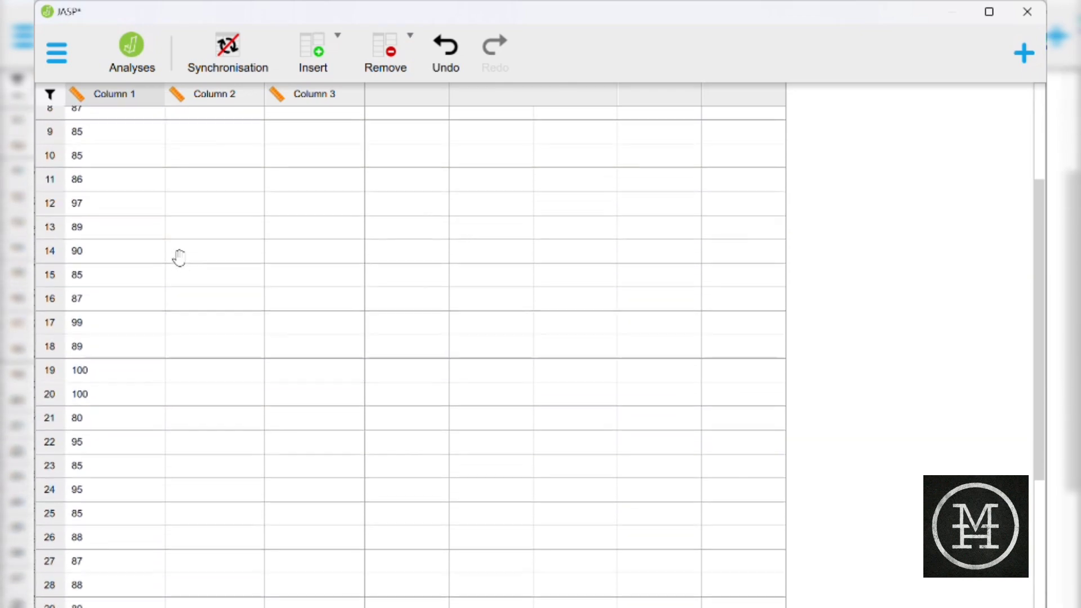
scroll(179, 257, down, 3)
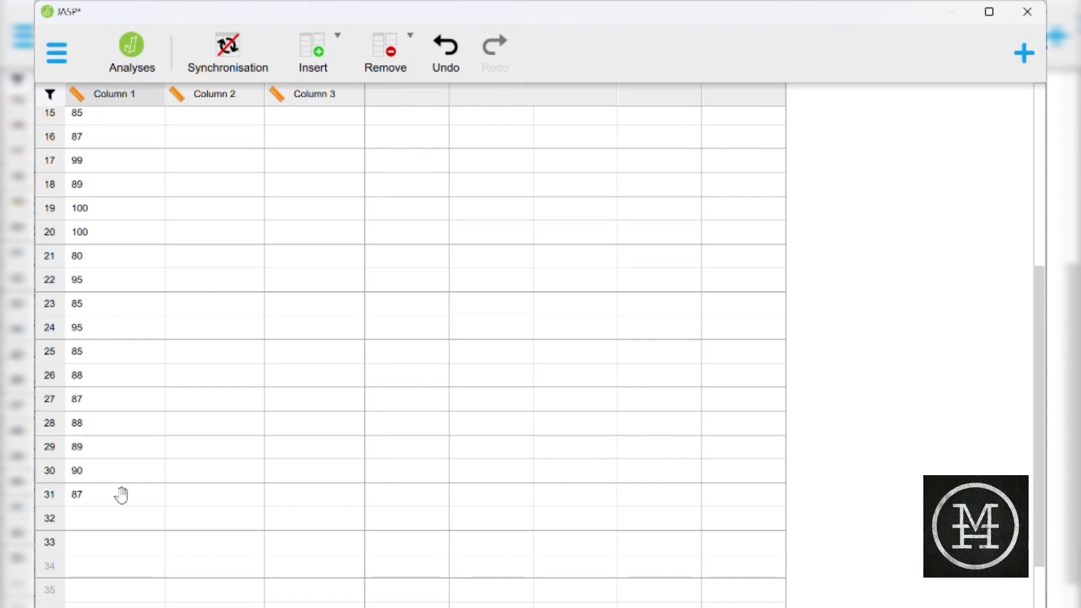
shift+click(121, 495)
key(Delete)
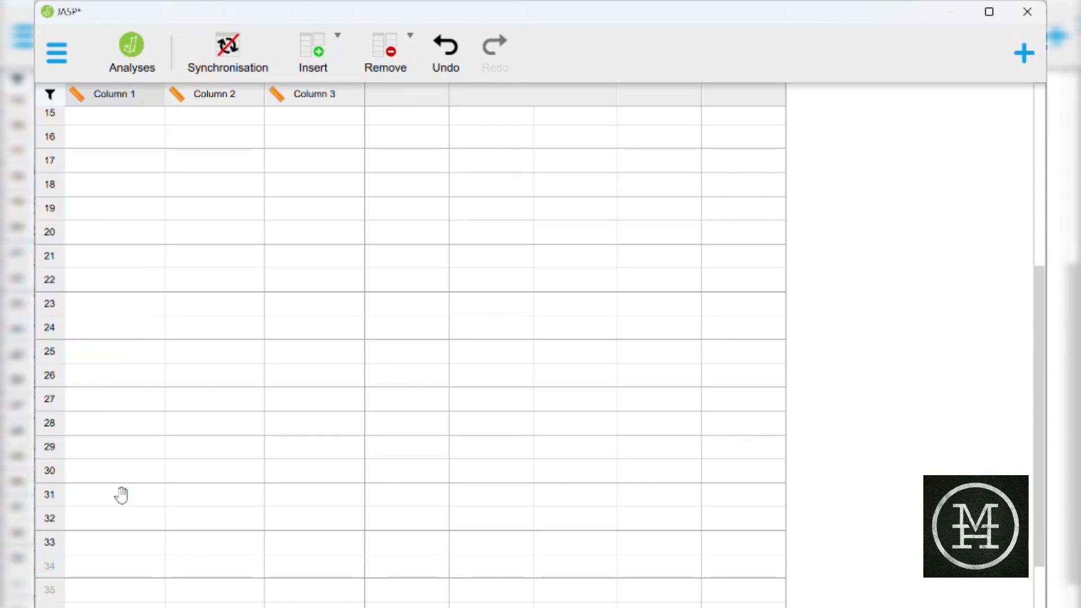
Paste the copied Motivasi scores into Column 1, starting at row 1
click(482, 112)
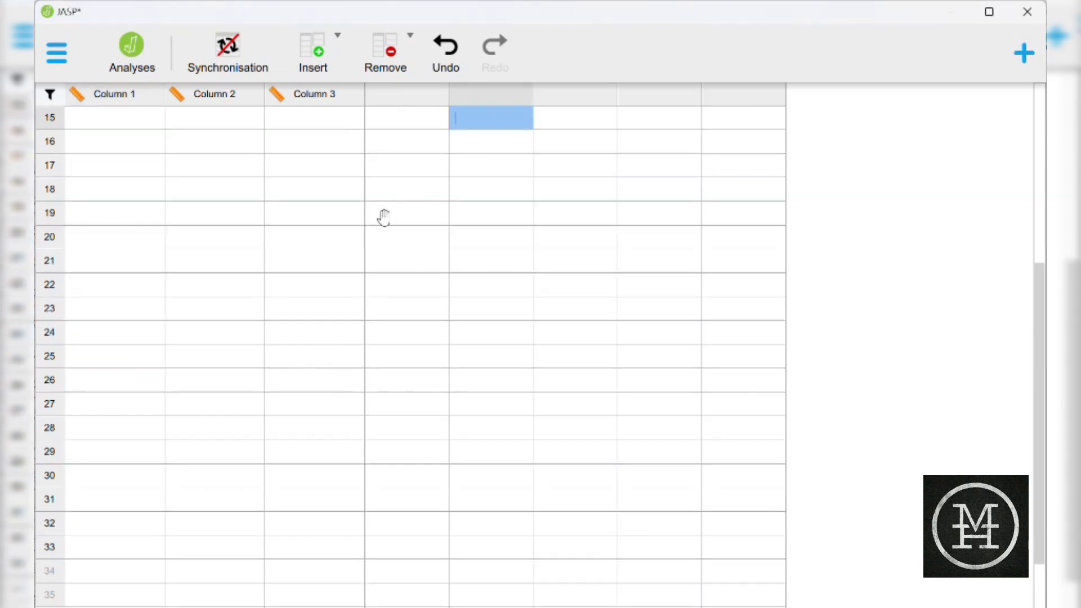
scroll(382, 217, up, 5)
scroll(383, 218, up, 10)
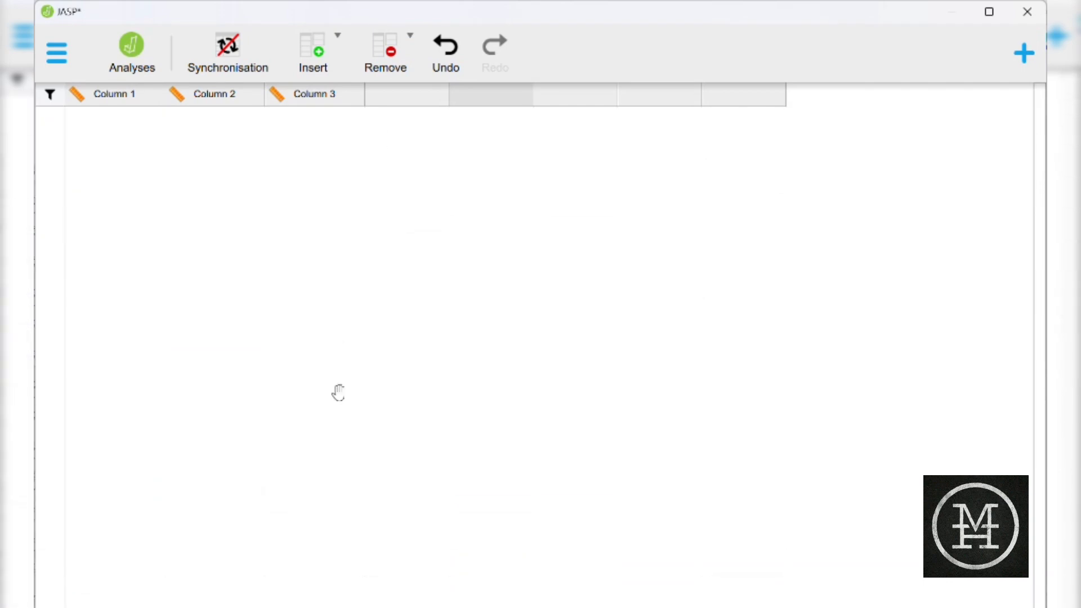
scroll(338, 393, down, 10)
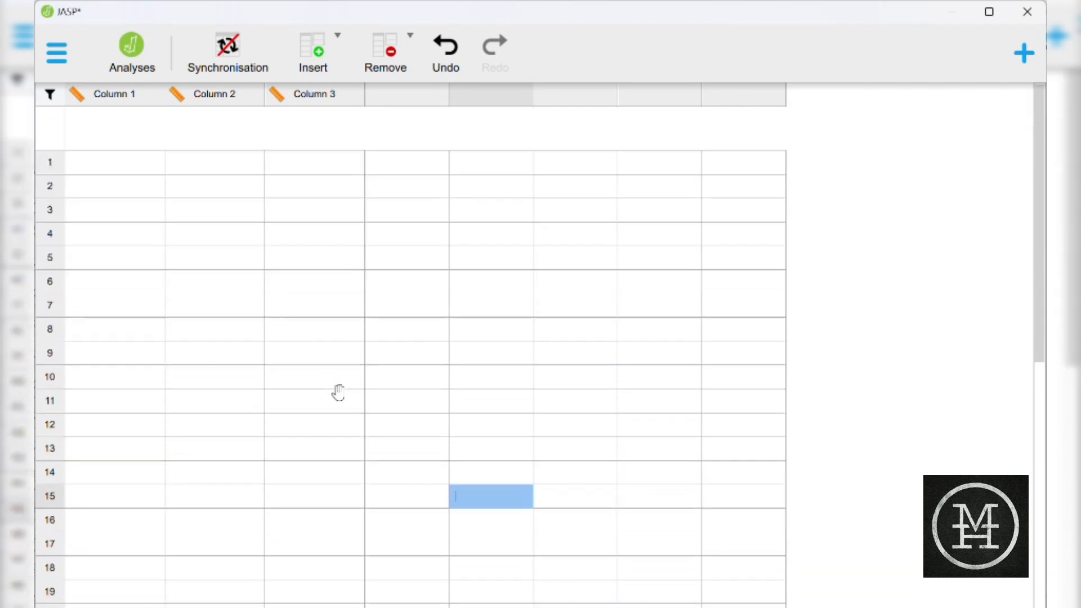
scroll(337, 393, up, 5)
scroll(338, 392, down, 8)
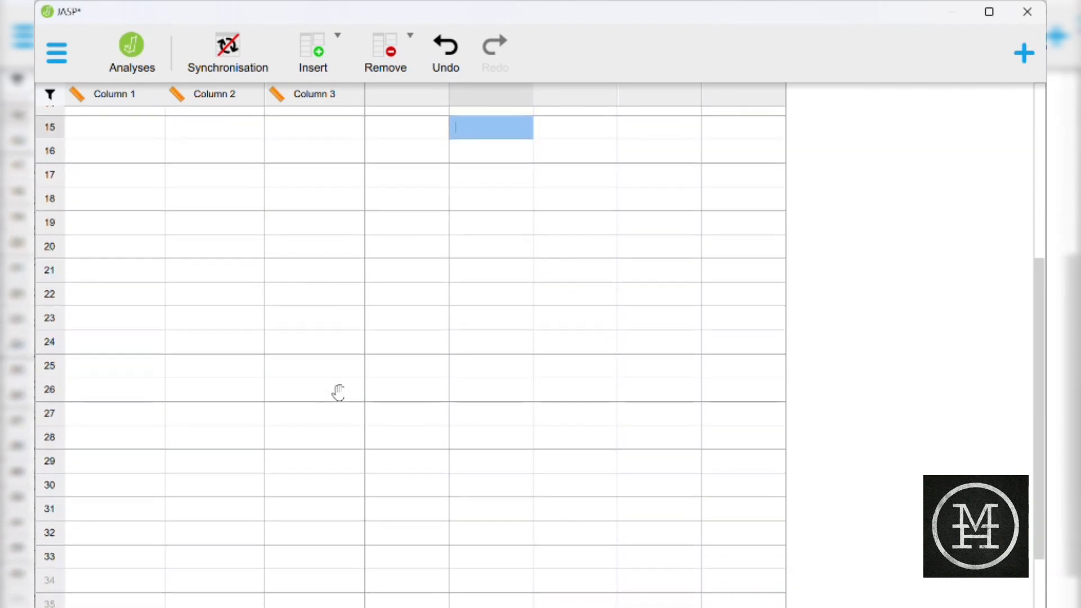
scroll(338, 392, up, 3)
scroll(338, 393, up, 5)
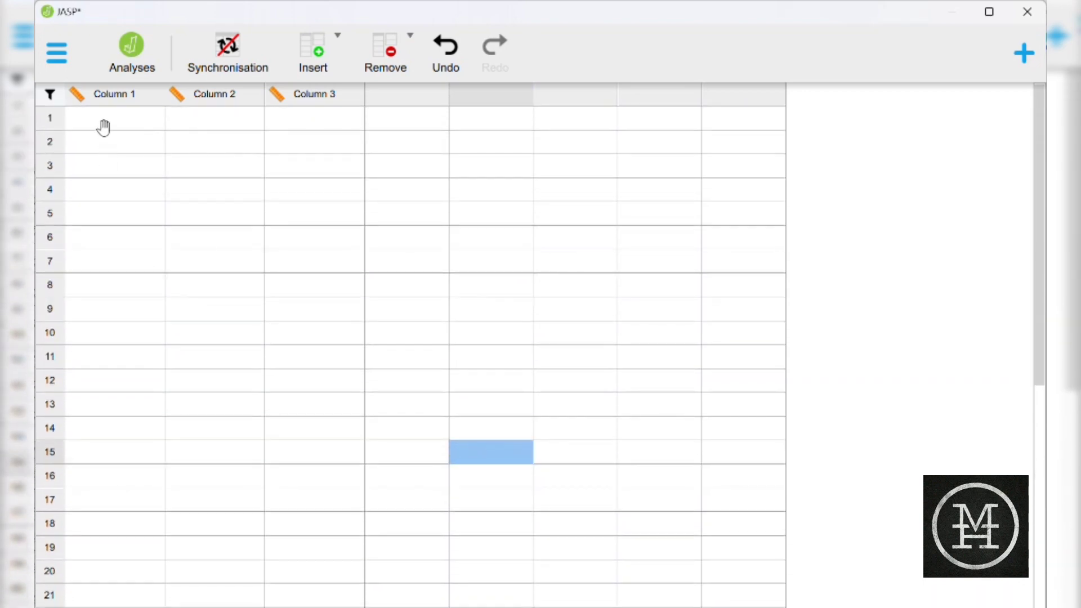
click(104, 127)
key(ctrl+v)
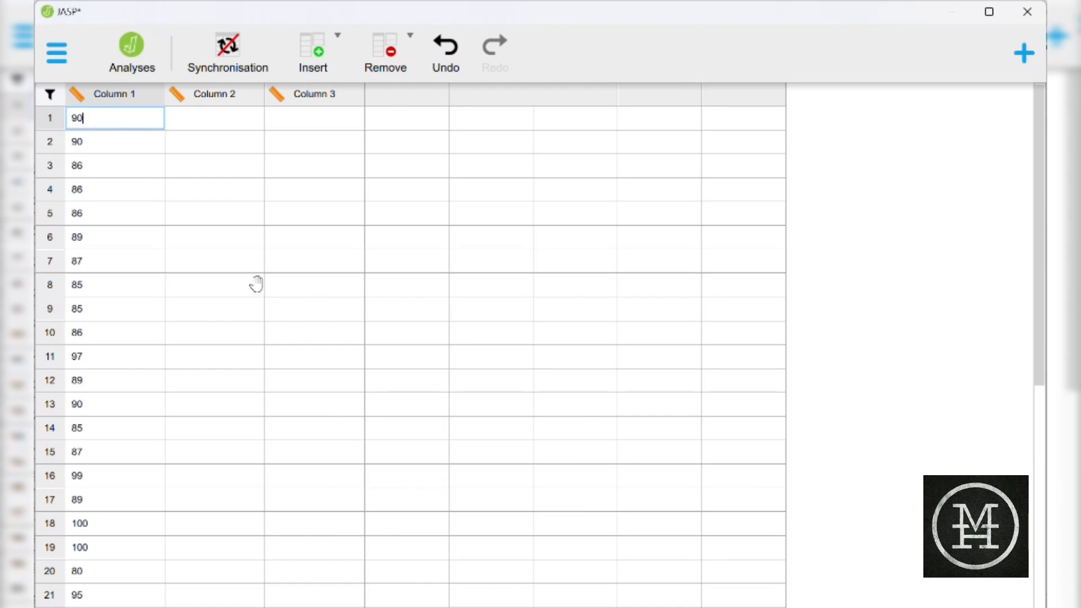
click(256, 284)
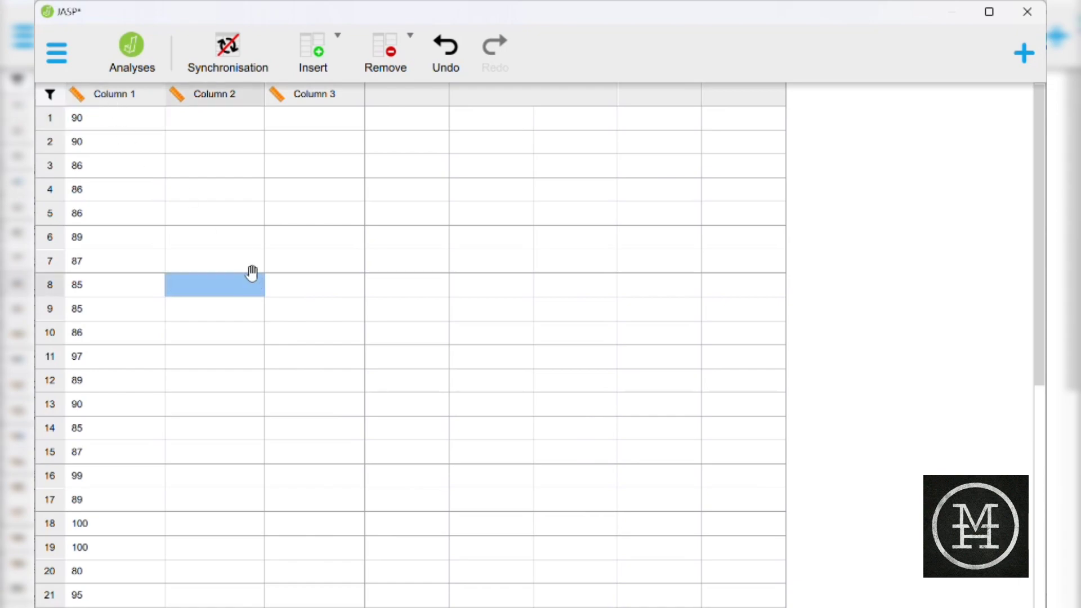
Copy all class values of the first KELAS column from the question 3 table in Google Docs and return to JASP
key(super+Tab)
click(555, 146)
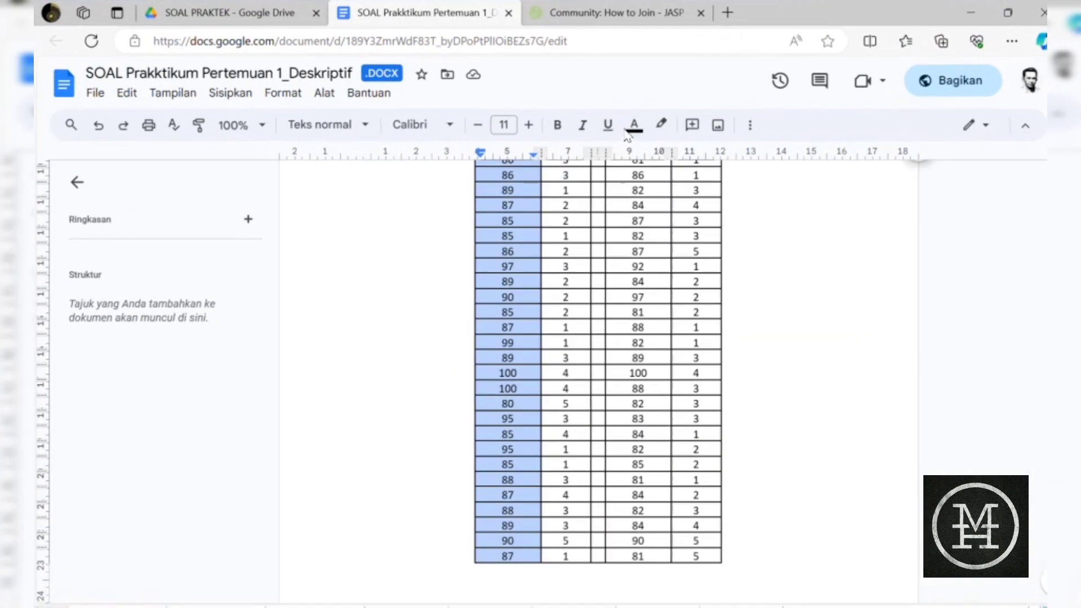
scroll(558, 254, up, 5)
scroll(559, 257, down, 2)
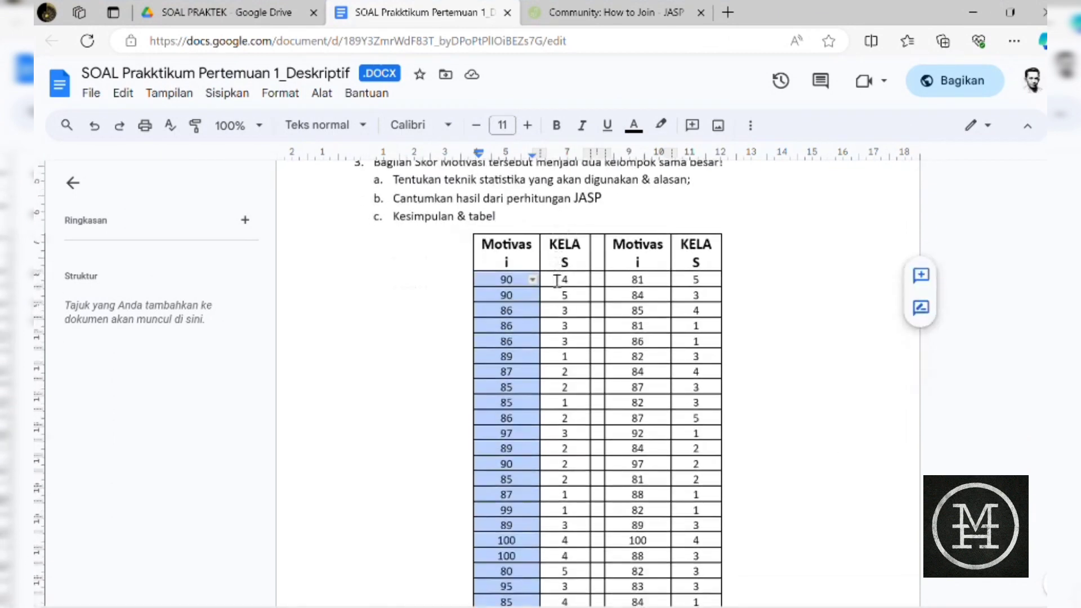
drag(560, 278, 565, 311)
scroll(602, 417, down, 5)
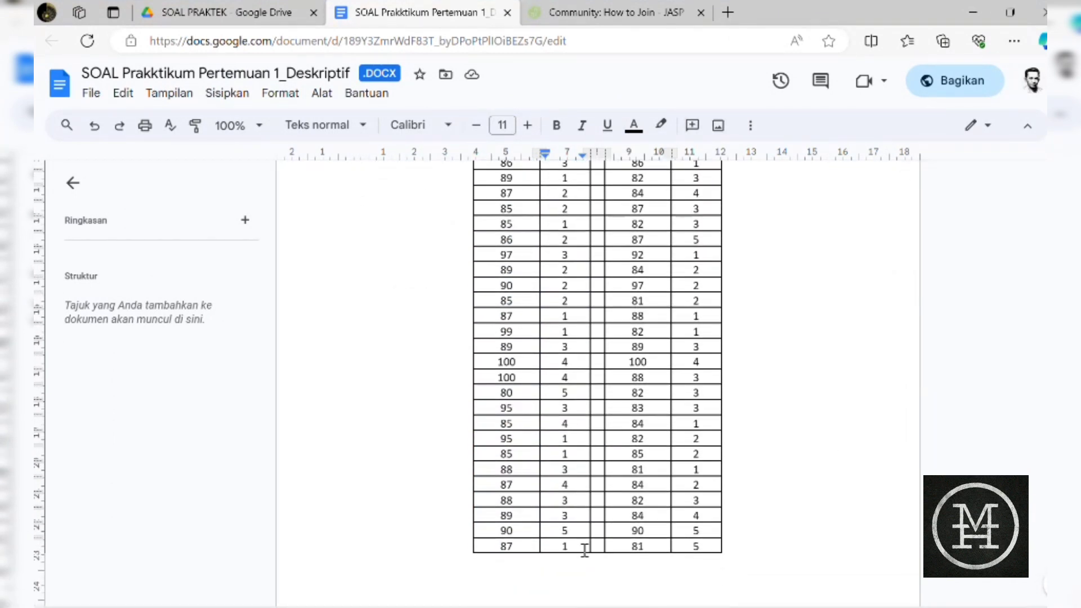
shift+click(585, 550)
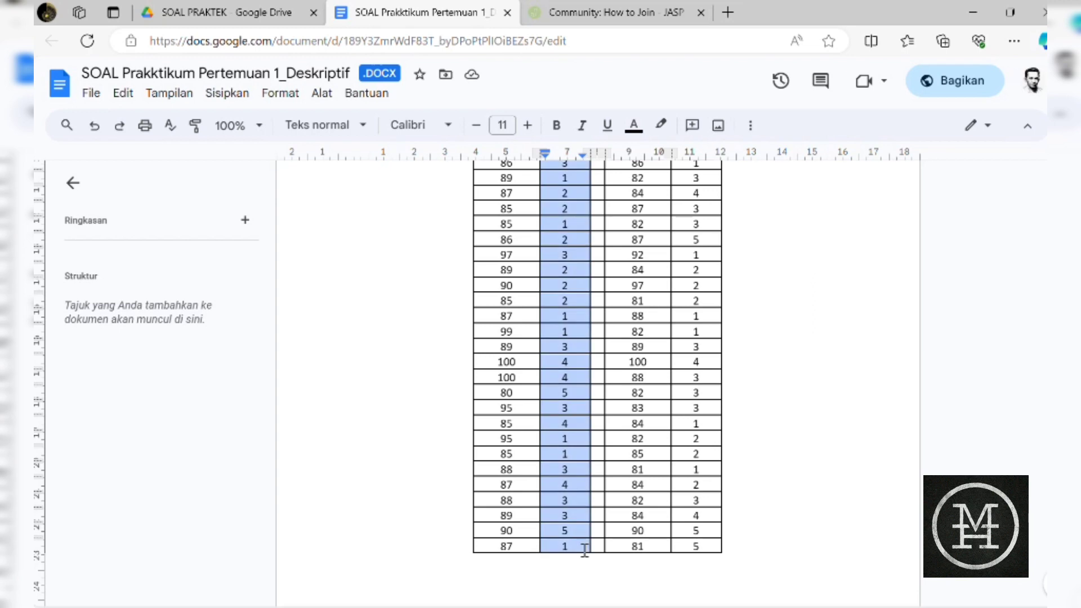
key(super+Tab)
click(614, 179)
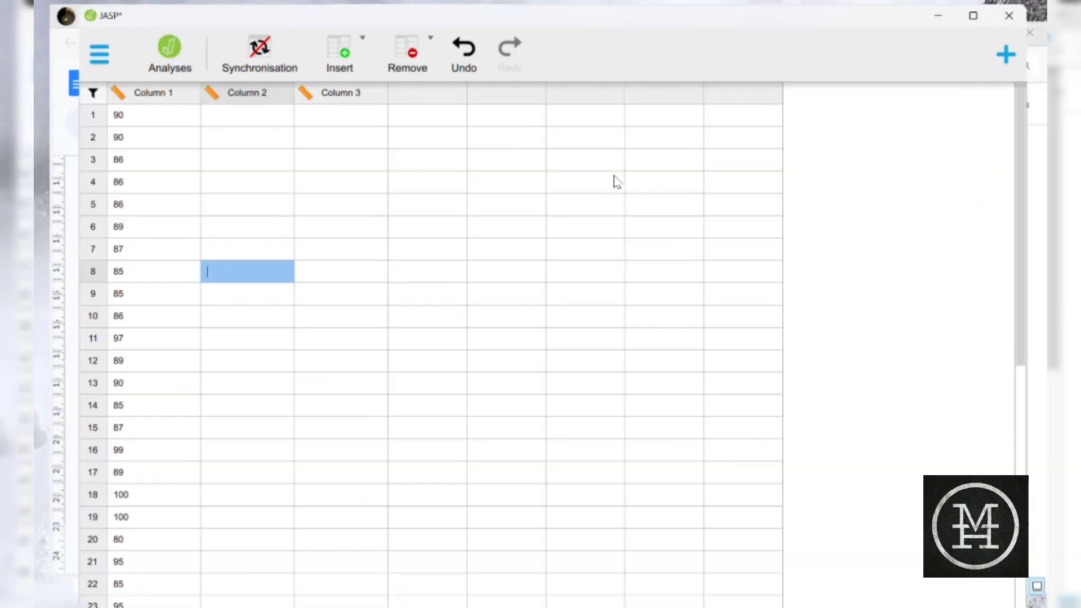
Try to paste the copied class values into Column 2 from row 1, then delete the entries in rows 2 to 31
click(193, 120)
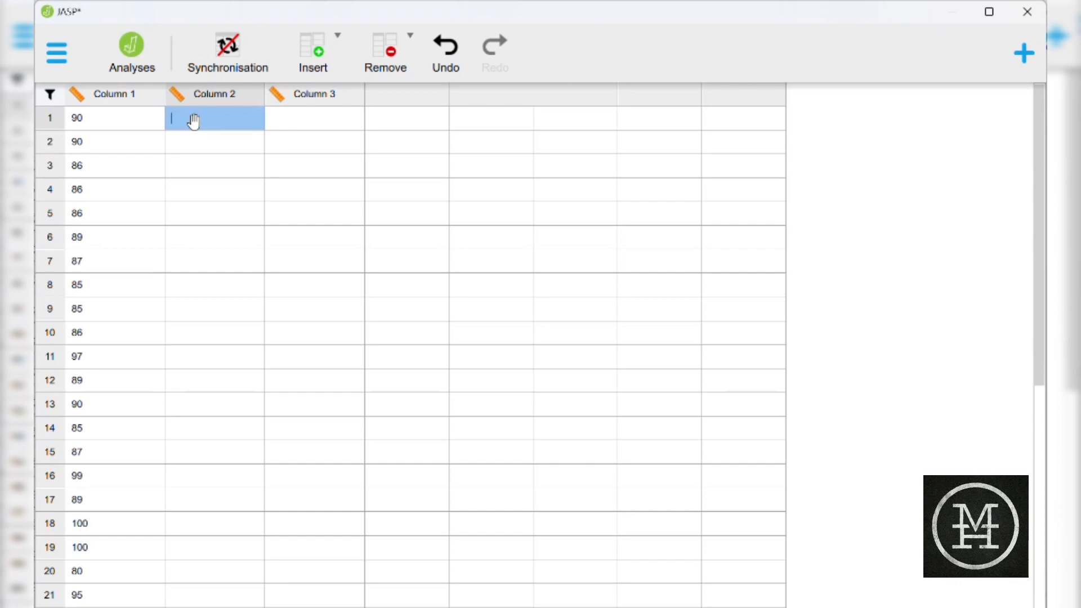
key(ctrl+v)
click(194, 143)
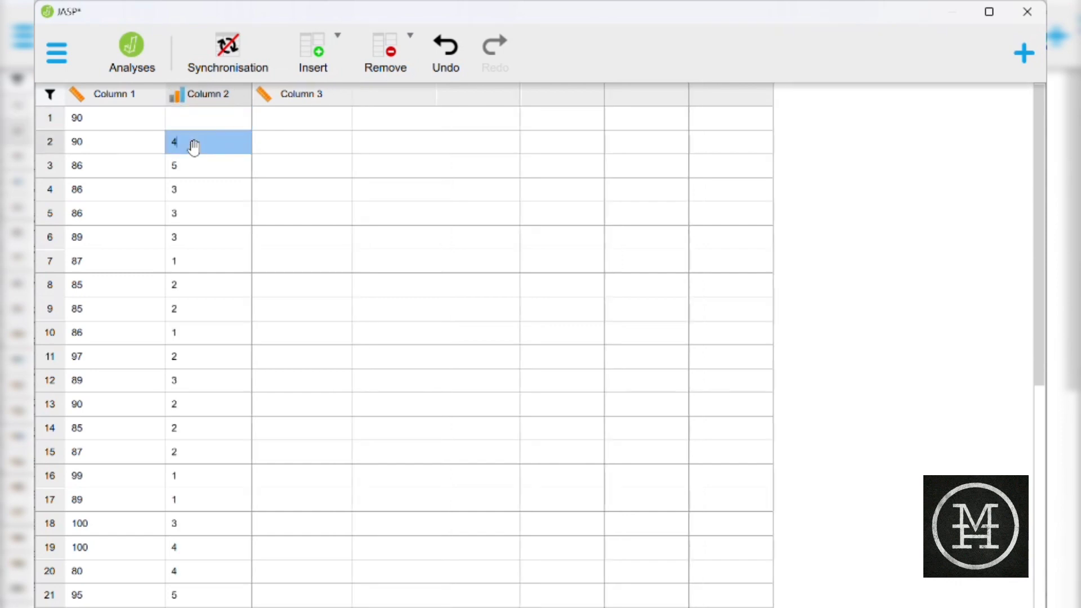
scroll(345, 290, down, 4)
scroll(344, 289, down, 3)
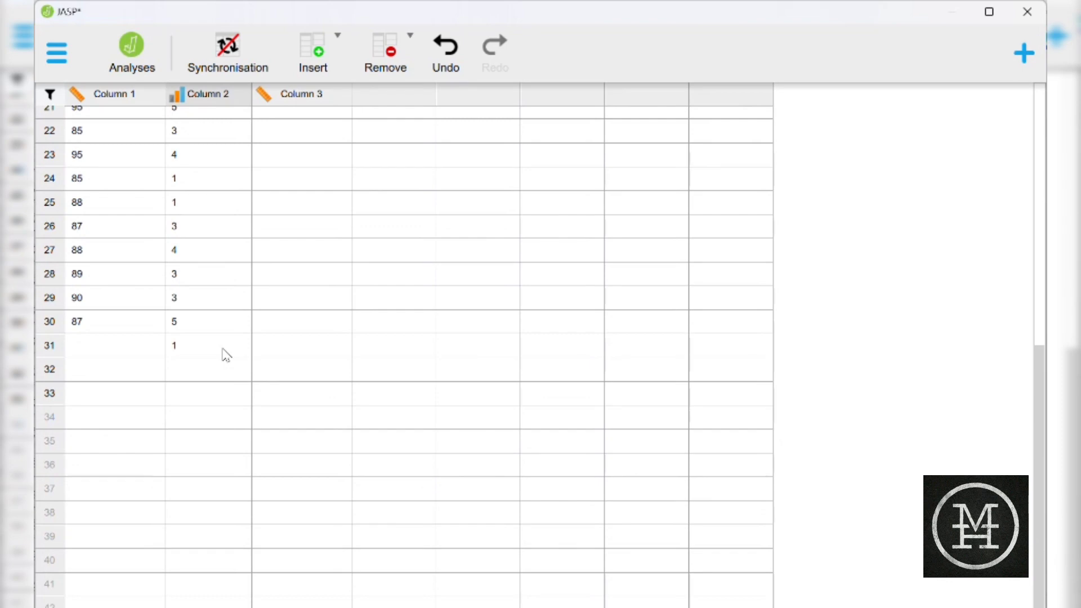
drag(344, 293, 222, 344)
click(432, 269)
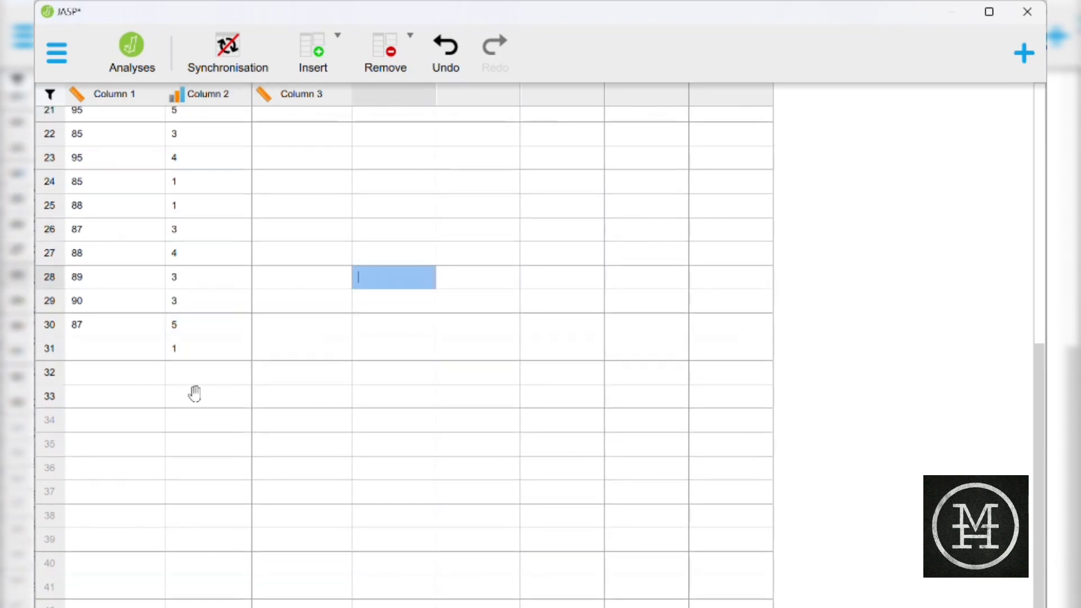
click(181, 350)
scroll(354, 261, up, 4)
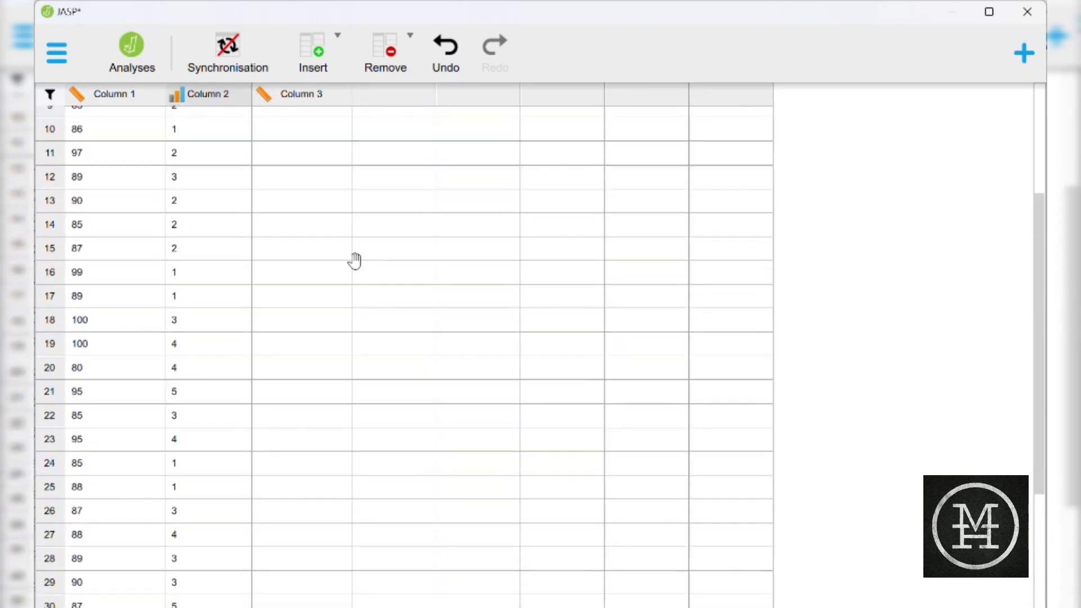
scroll(355, 260, up, 3)
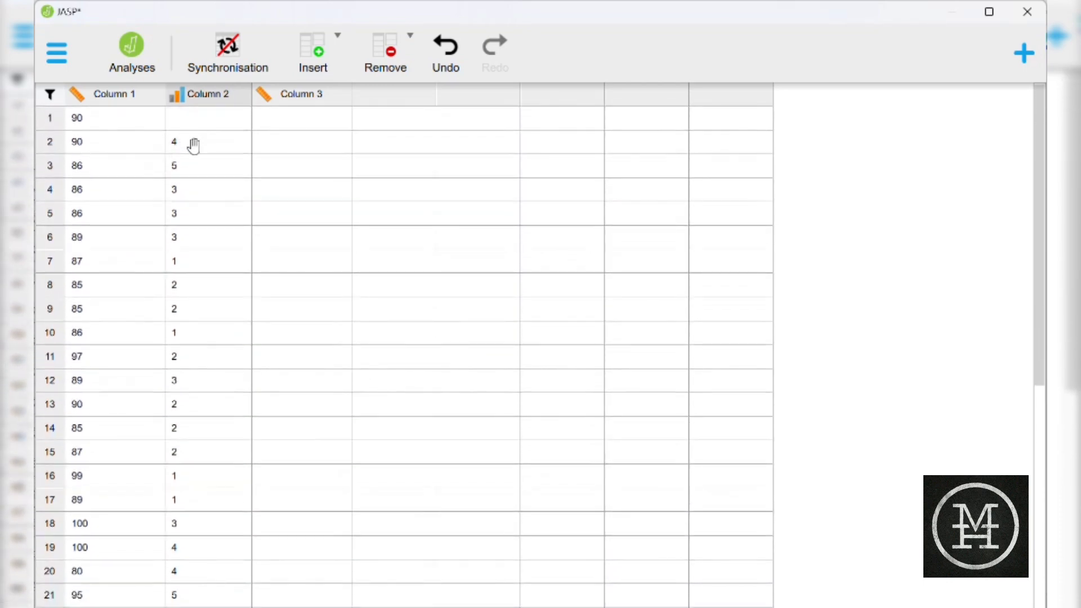
shift+click(194, 146)
key(Delete)
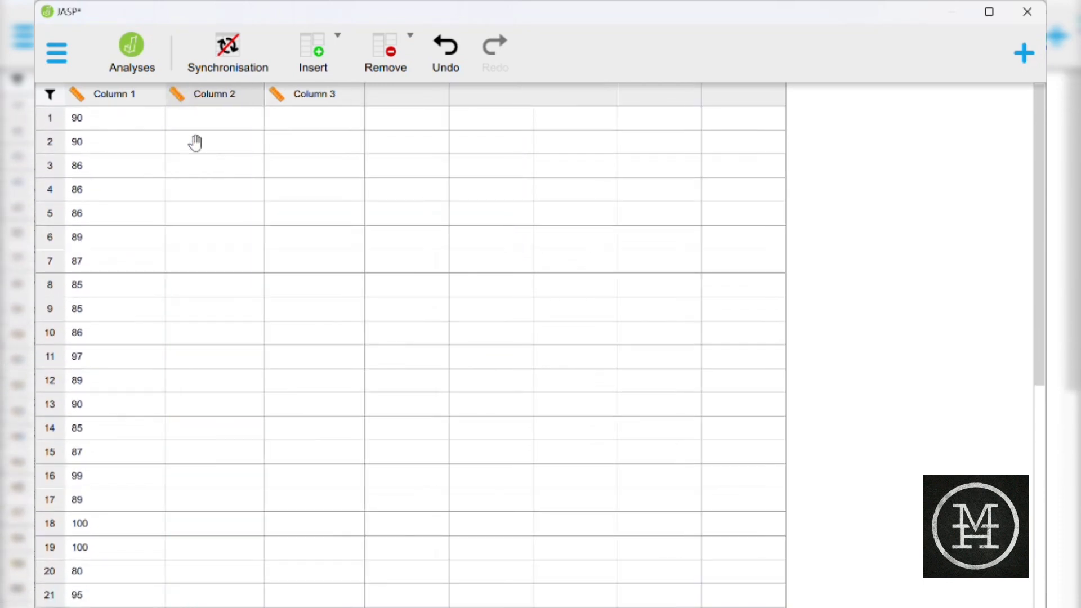
Paste the copied KELAS values into Column 2, starting at row 1
click(193, 116)
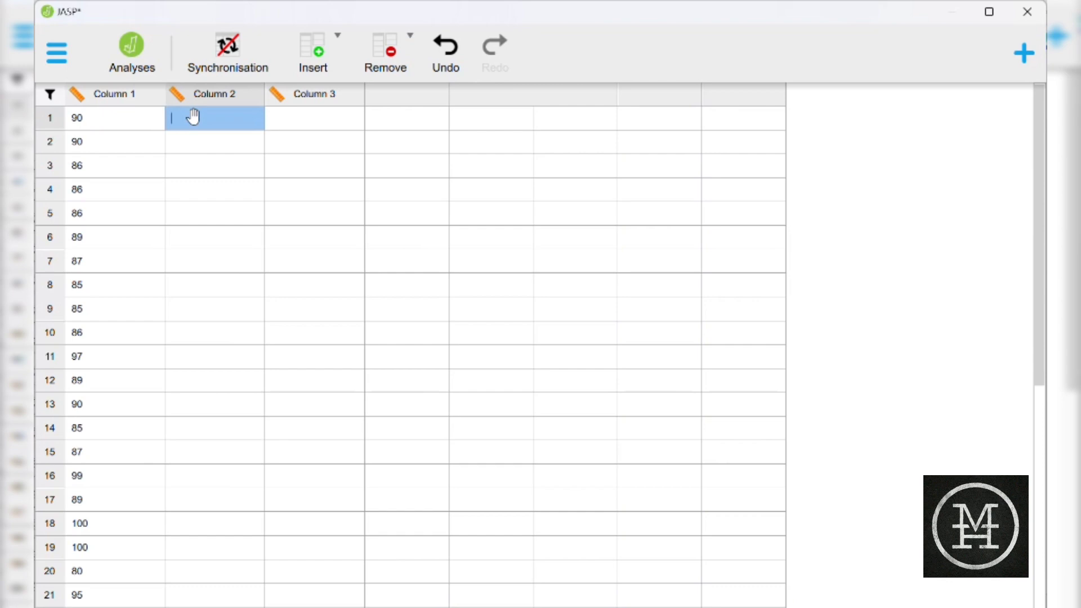
key(ctrl+v)
click(306, 191)
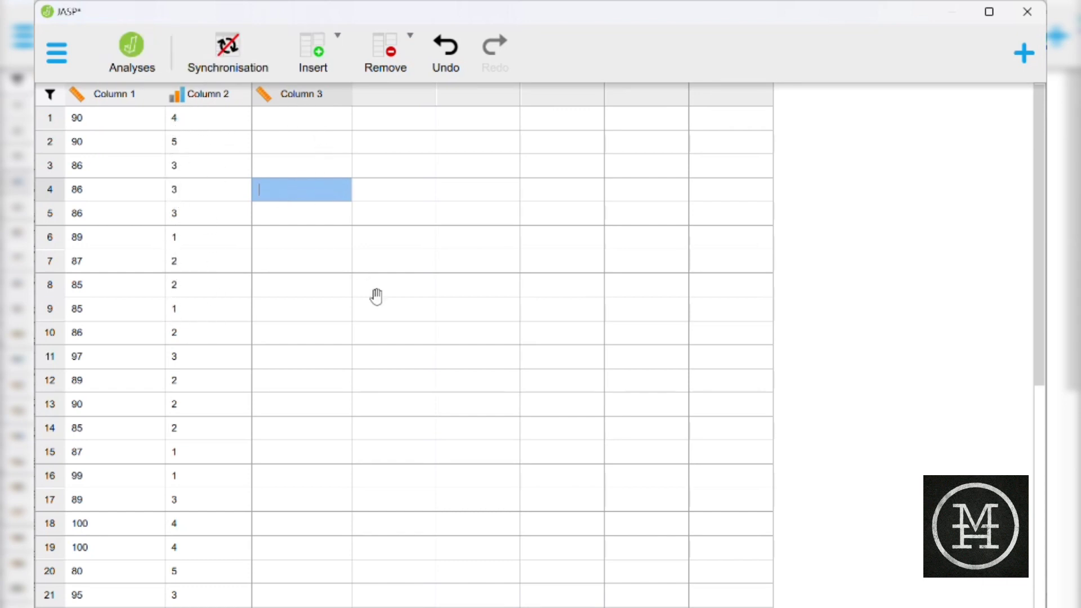
Copy all scores of the second Motivasi column from the question 3 table in Google Docs and return to JASP
key(super+Tab)
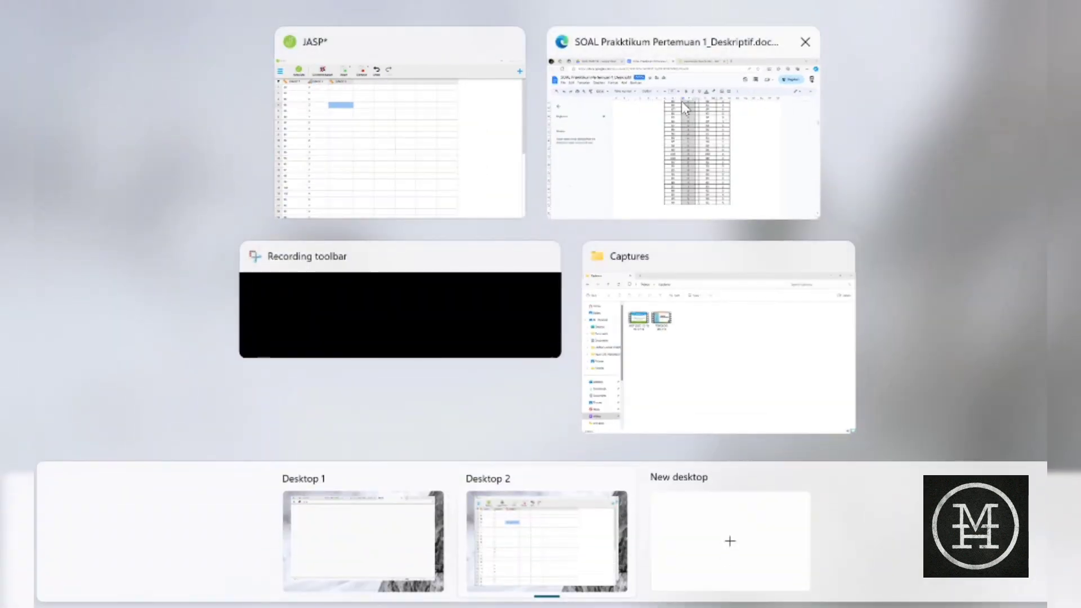
click(681, 101)
scroll(639, 279, up, 5)
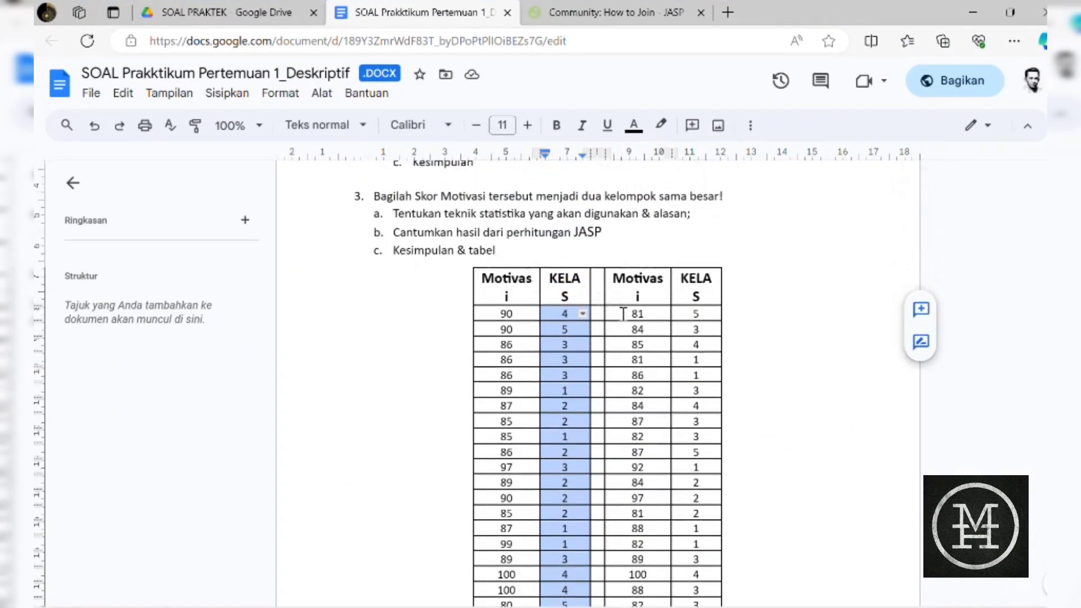
drag(630, 314, 642, 360)
scroll(722, 448, down, 5)
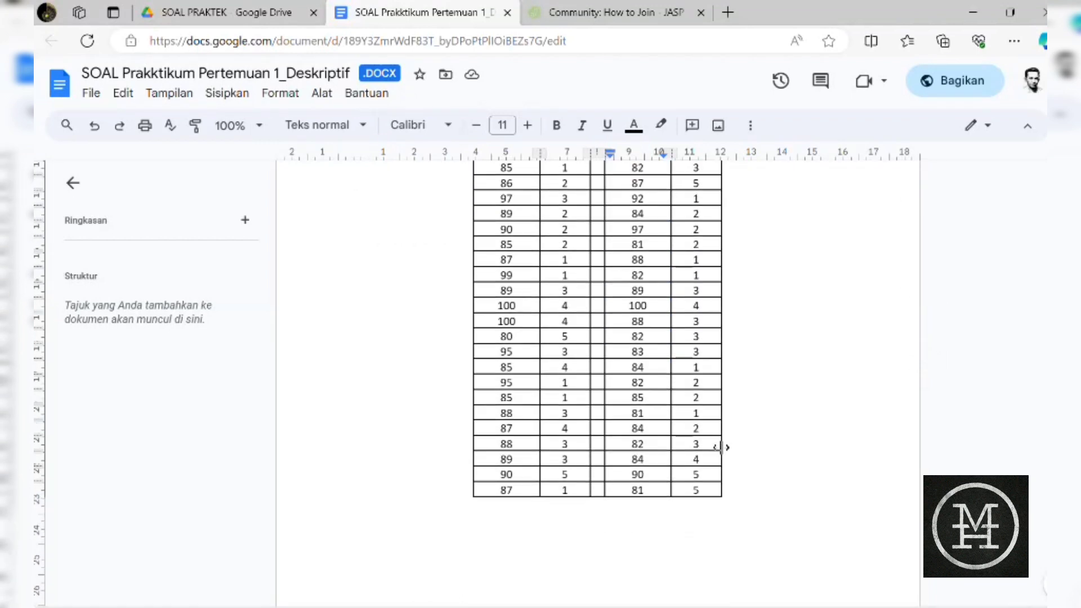
shift+click(657, 489)
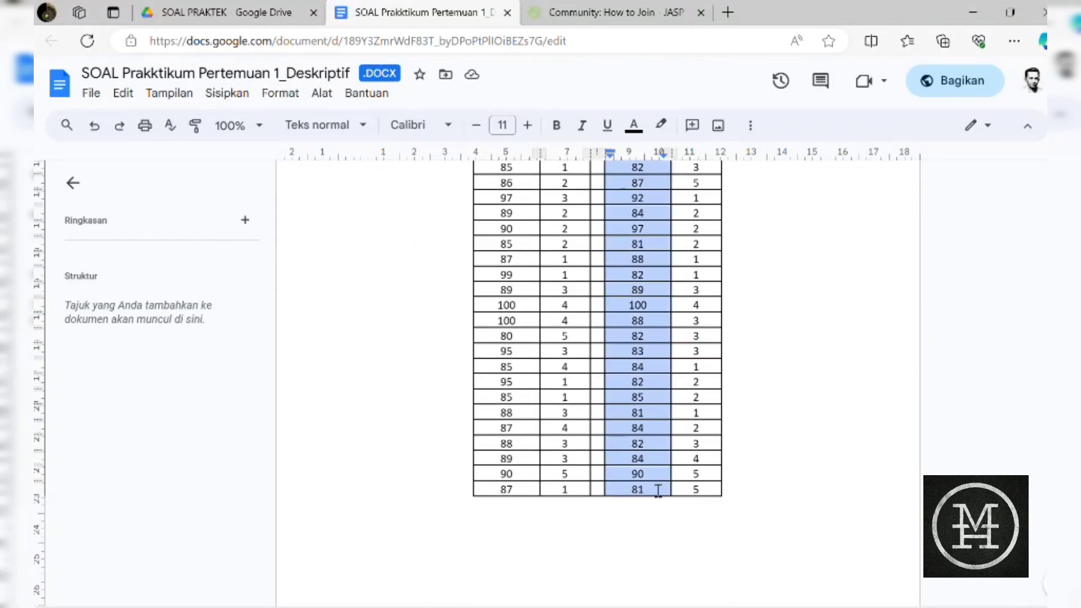
key(super+Tab)
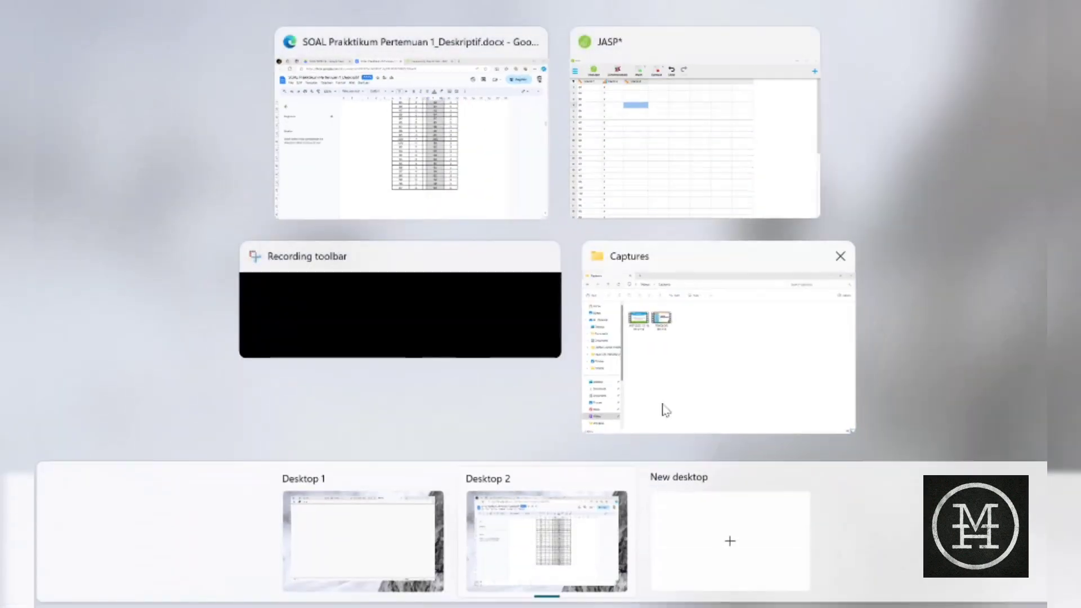
click(715, 203)
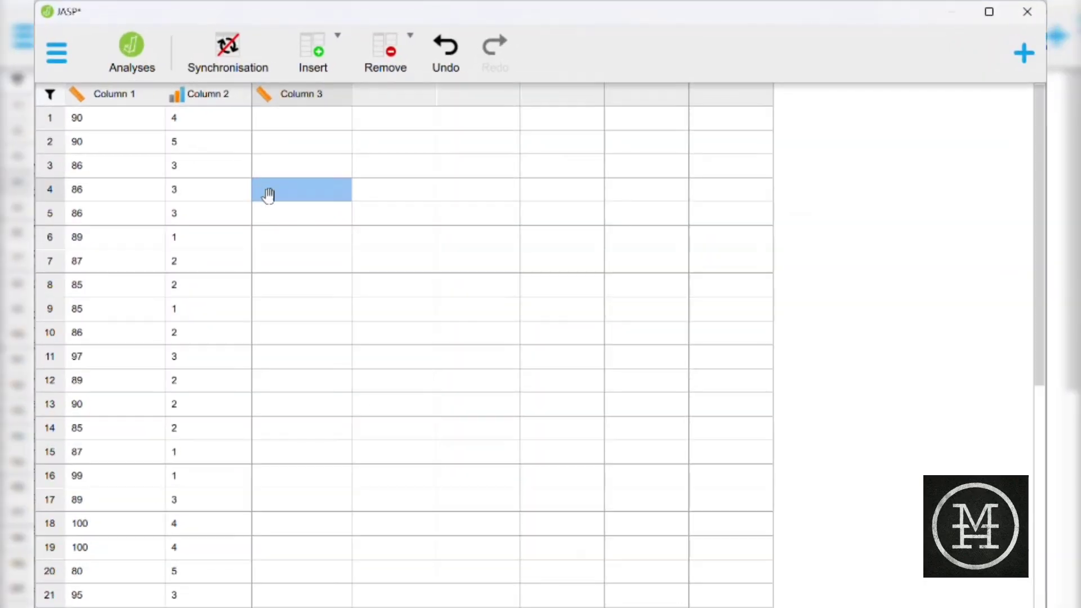
Try to paste the copied Motivasi scores into Column 3 from row 1, then delete the entries in rows 2 to 31
click(276, 125)
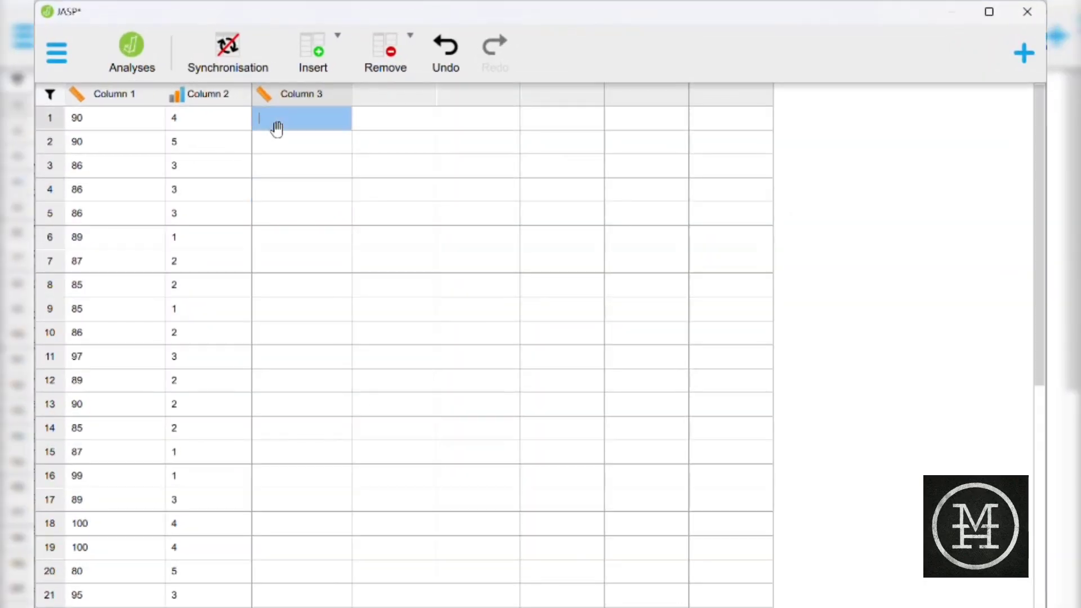
key(ctrl+v)
click(274, 140)
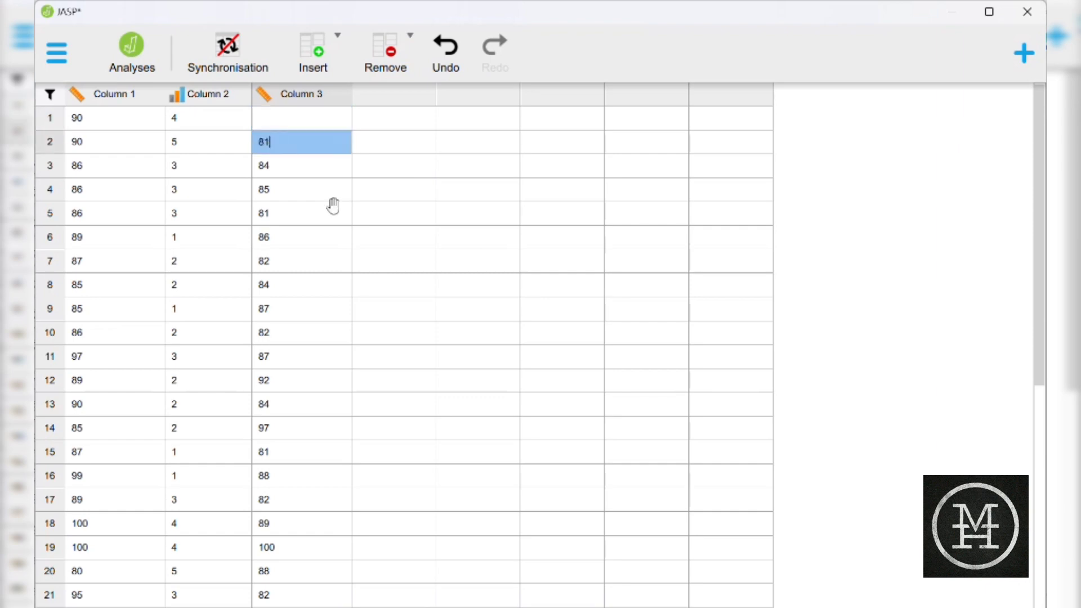
scroll(388, 311, down, 5)
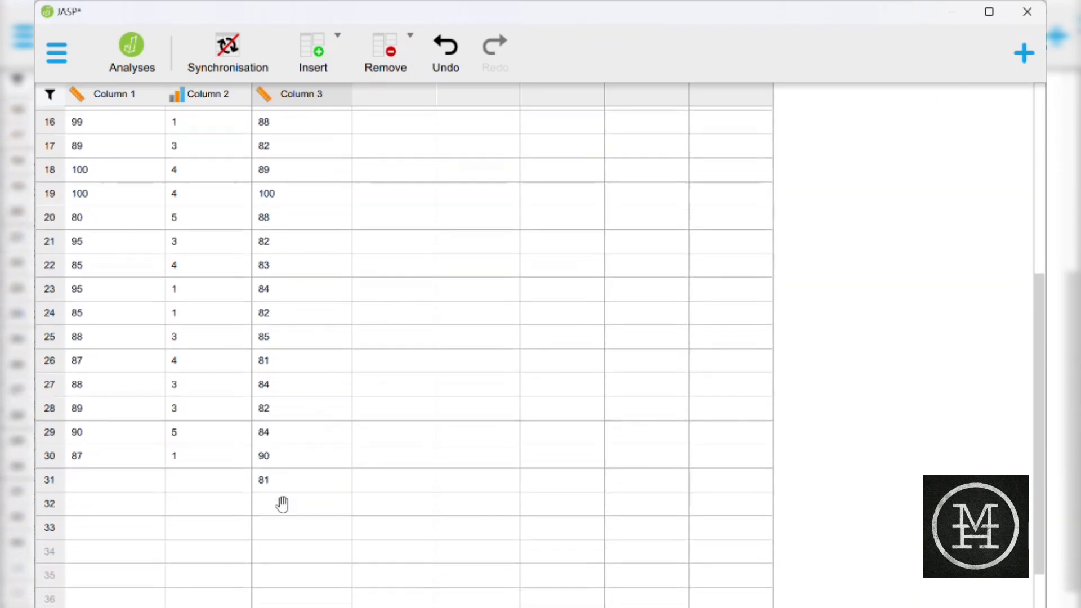
shift+click(299, 479)
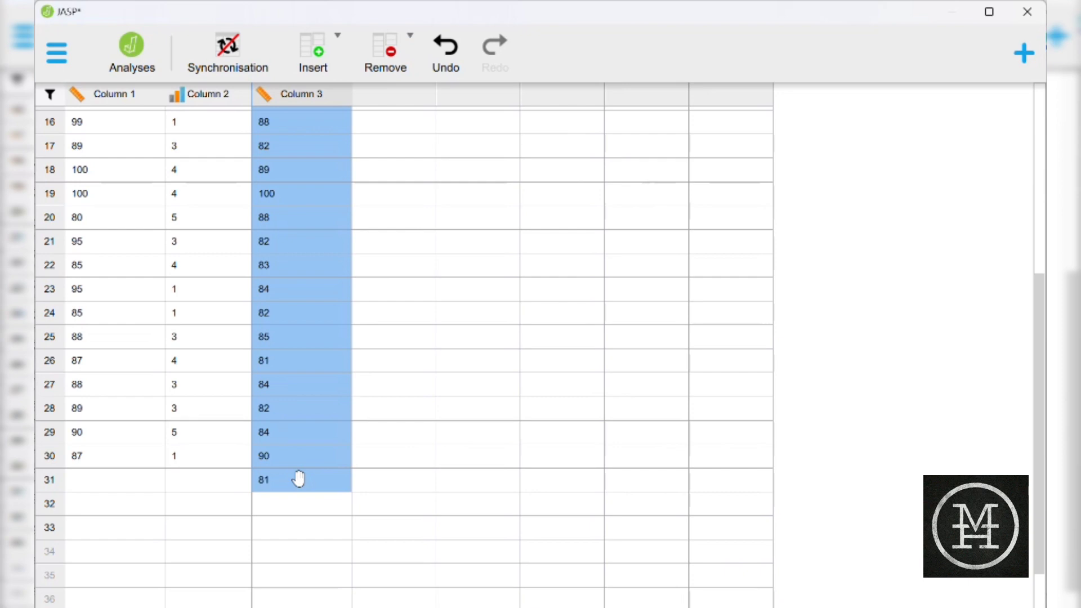
key(Delete)
scroll(398, 369, up, 5)
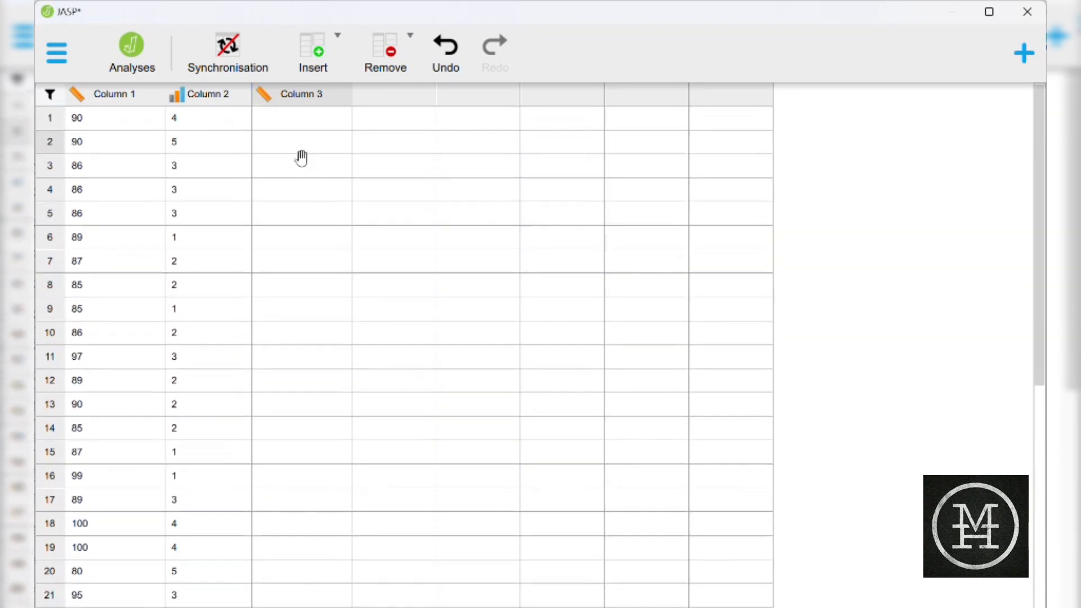
Paste the second set of Motivasi scores into Column 3, starting at row 1
click(286, 133)
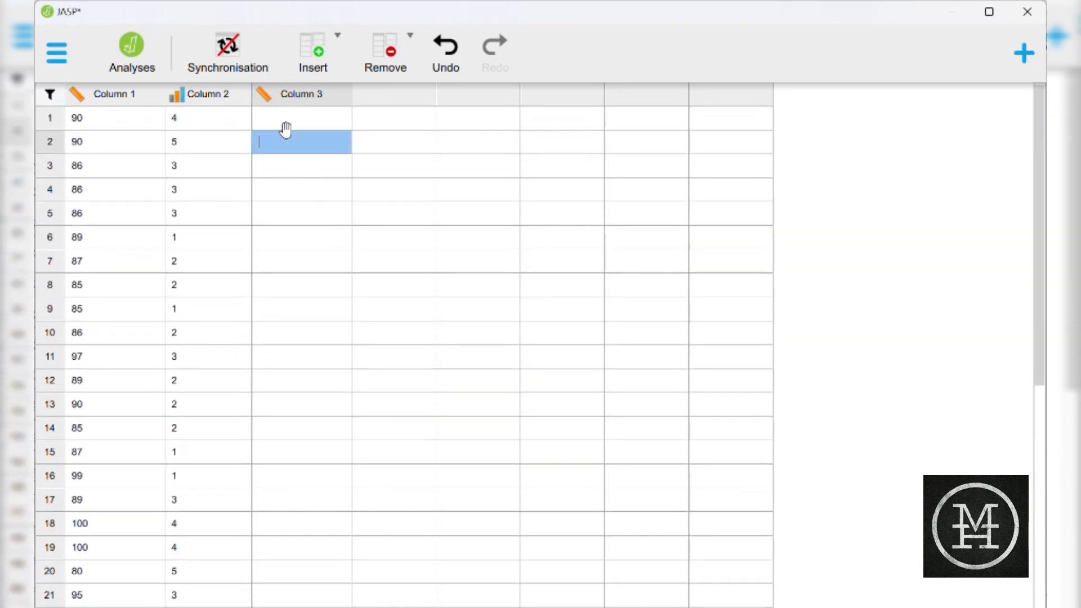
click(296, 114)
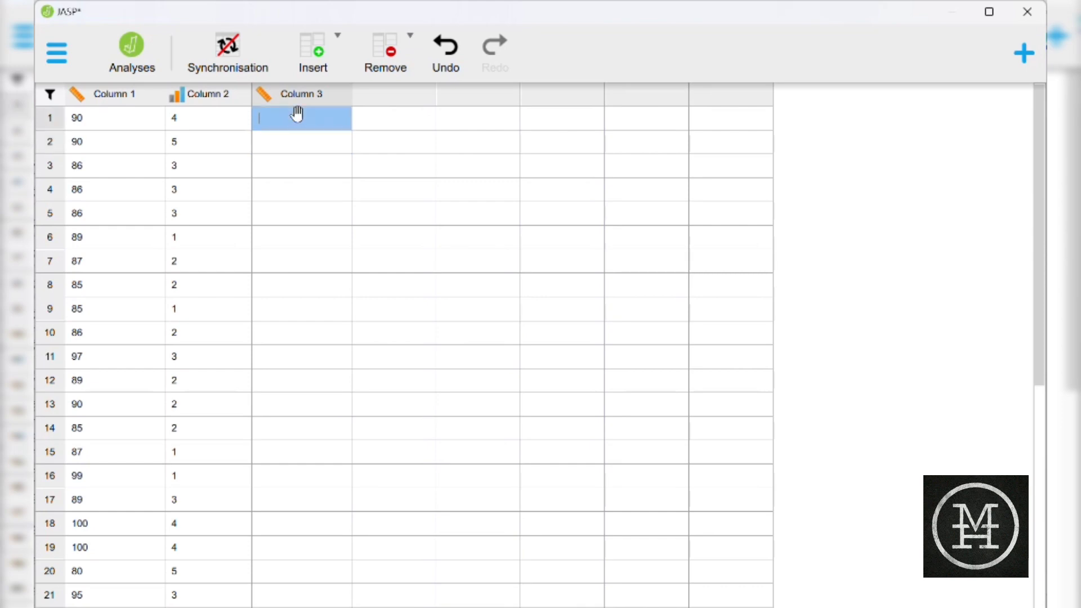
key(ctrl+v)
click(397, 120)
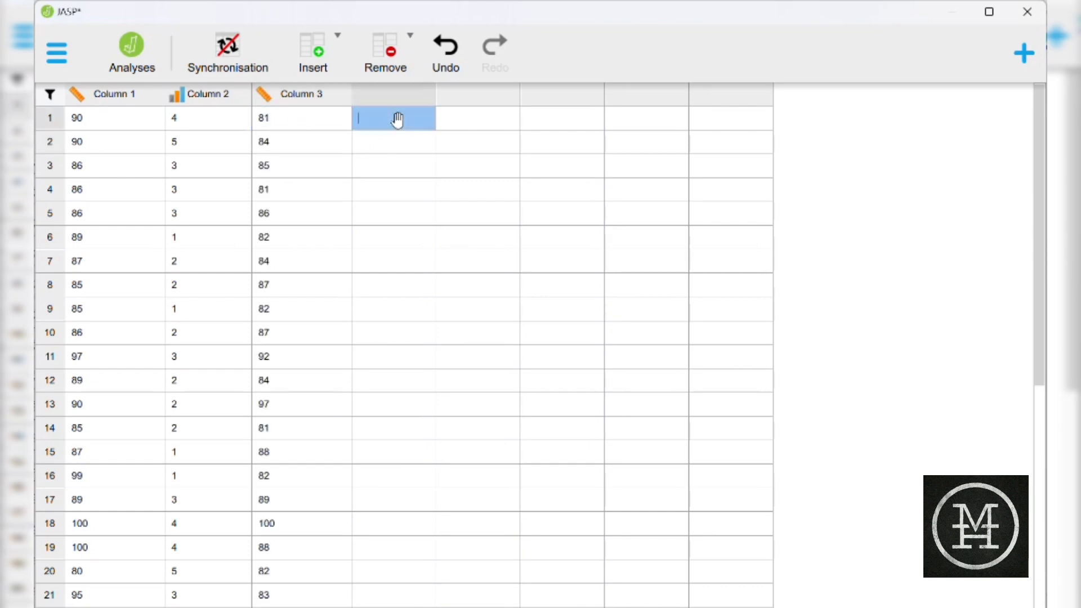
Switch to Google Docs and copy all class values of the second KELAS column in the question 3 table
key(super+Tab)
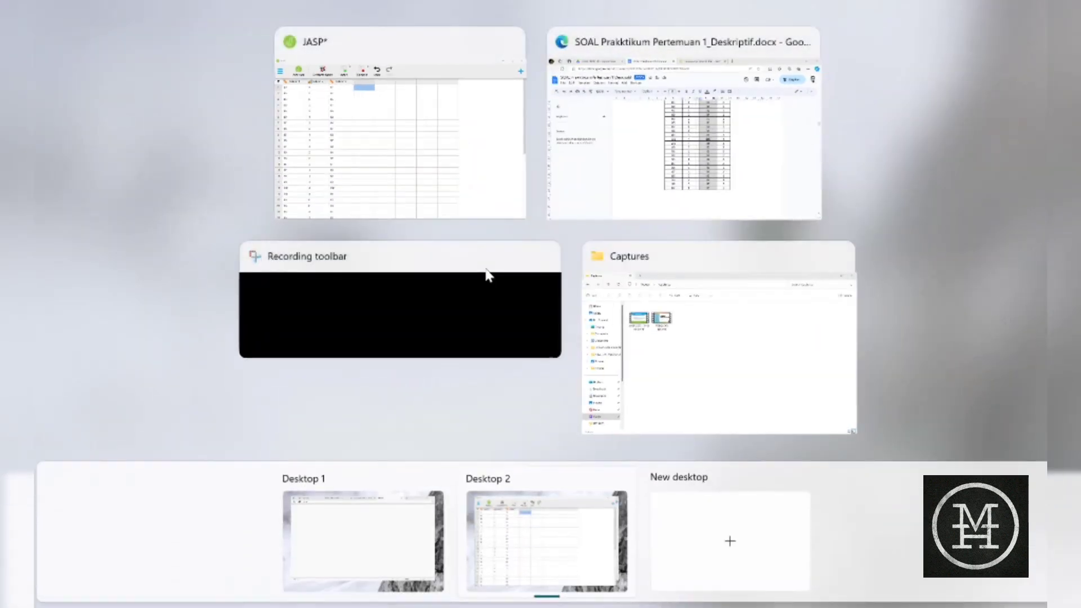
click(652, 164)
scroll(705, 220, up, 5)
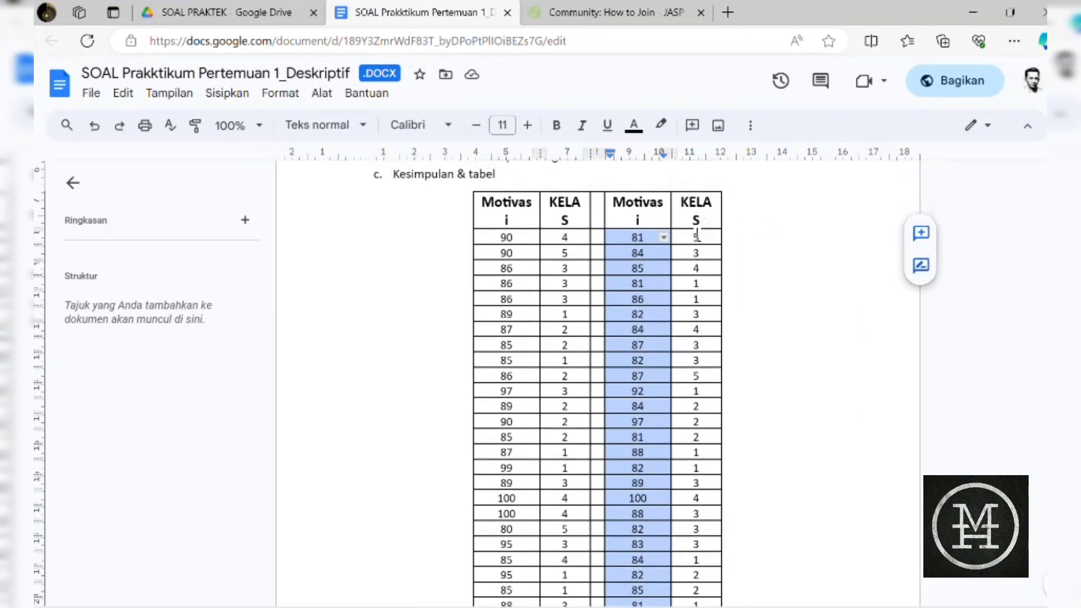
drag(689, 239, 719, 314)
scroll(750, 398, down, 4)
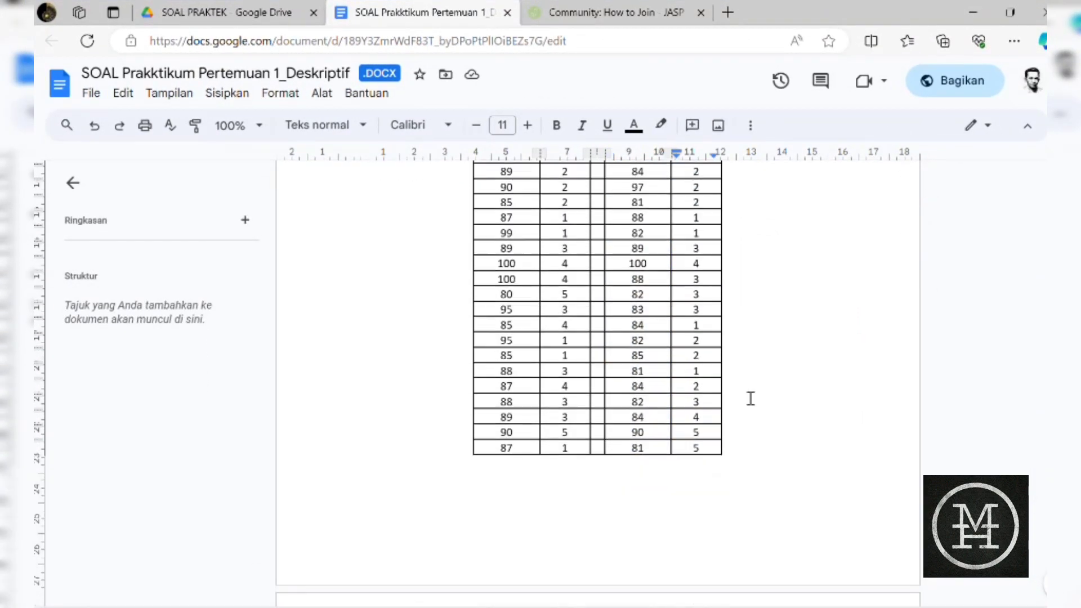
shift+click(707, 447)
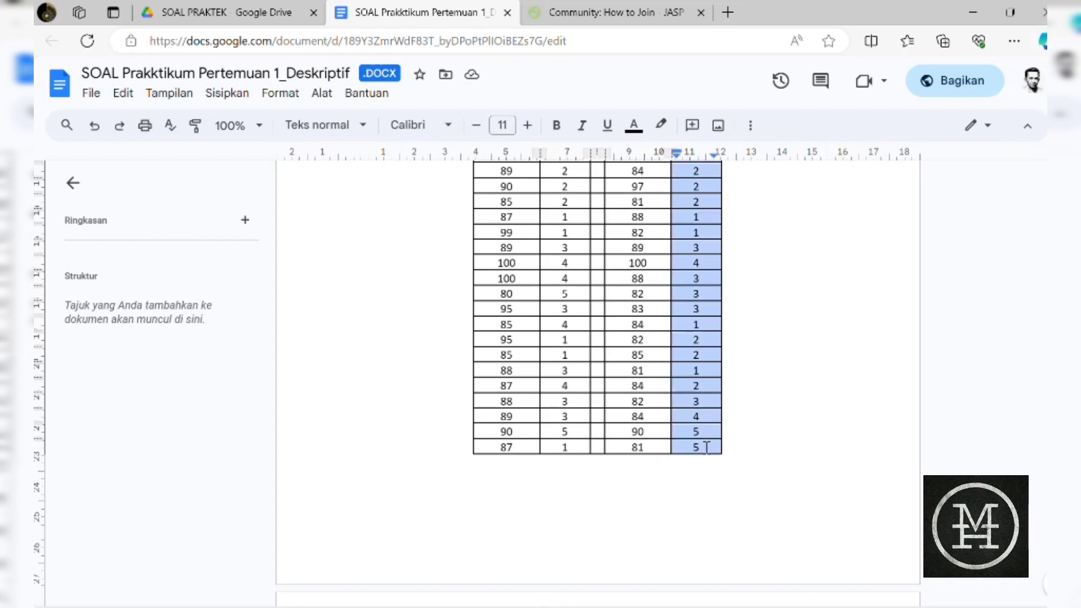
Switch to JASP and paste the copied class values into the empty column after Column 3, with its first cell opened for editing
key(super+Tab)
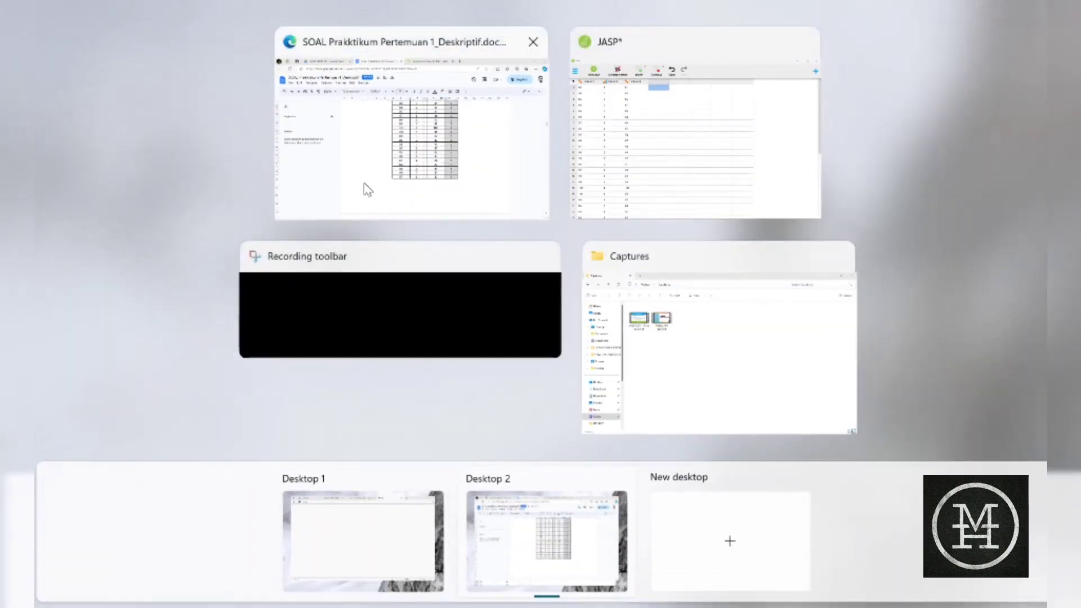
click(635, 133)
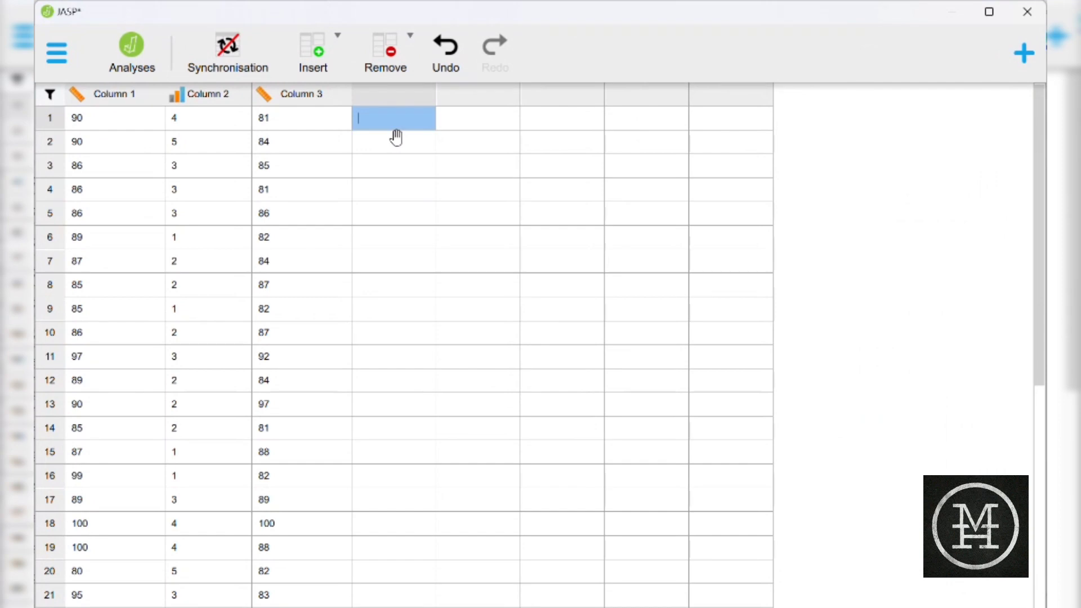
key(ctrl+v)
click(386, 150)
scroll(576, 354, down, 1)
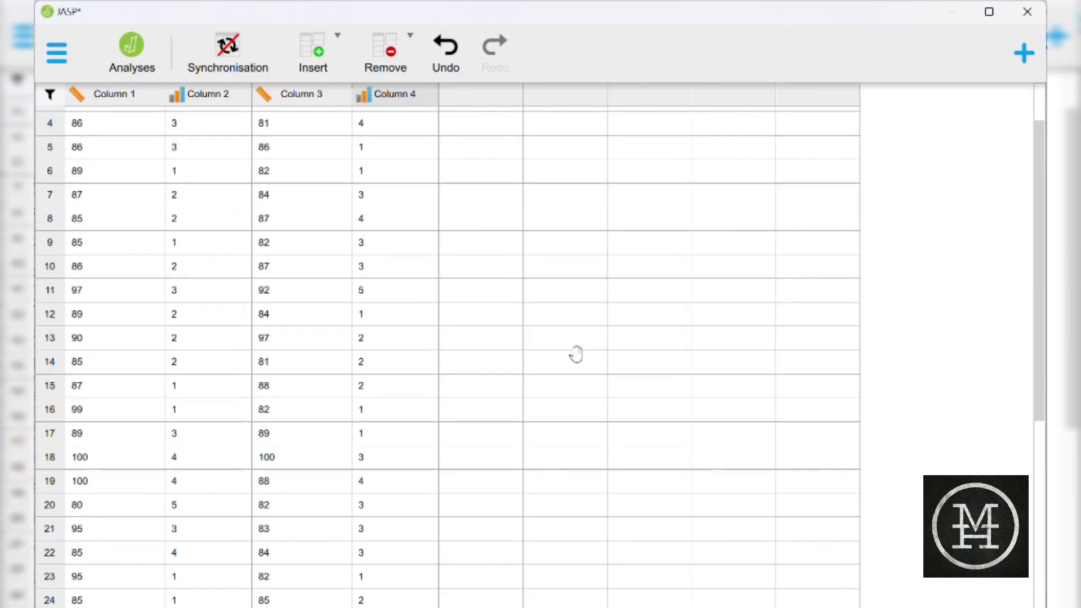
Delete all the misaligned class values from Column 4, down to row 31
scroll(575, 353, down, 1)
scroll(413, 516, down, 3)
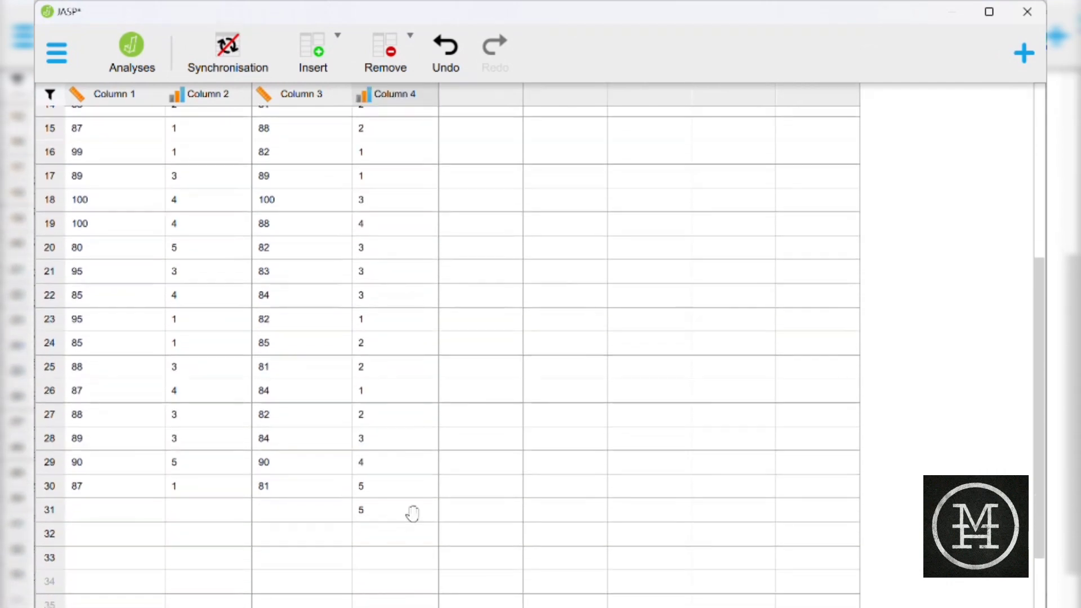
shift+click(413, 513)
key(Delete)
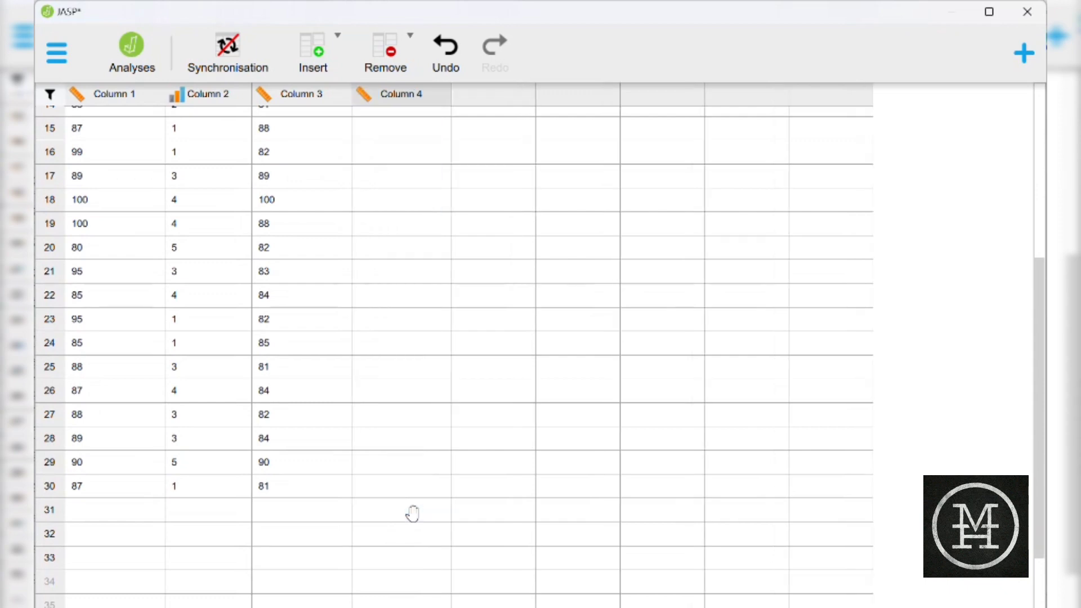
Paste the copied class values into Column 4 starting at row 1 and check the column down to its last filled row
scroll(526, 417, up, 5)
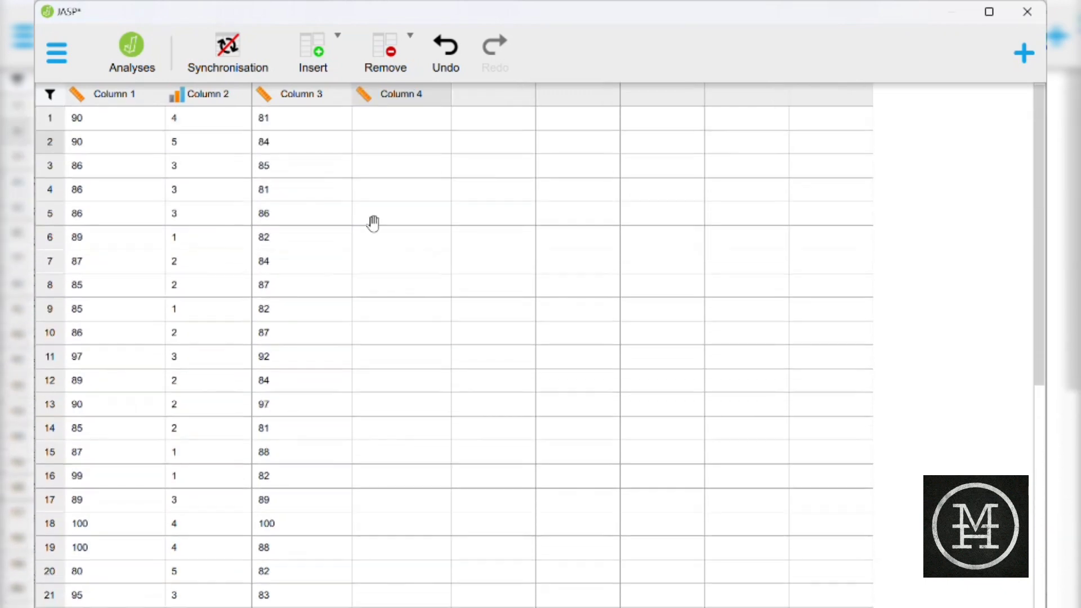
double_click(381, 115)
key(ctrl+v)
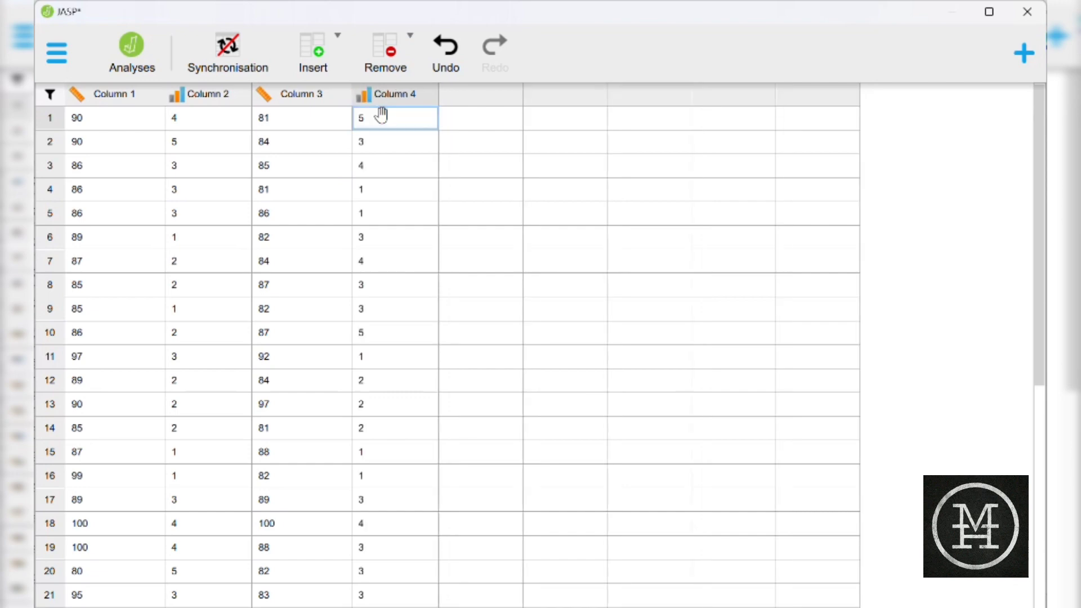
double_click(482, 221)
scroll(483, 222, down, 3)
scroll(483, 223, down, 4)
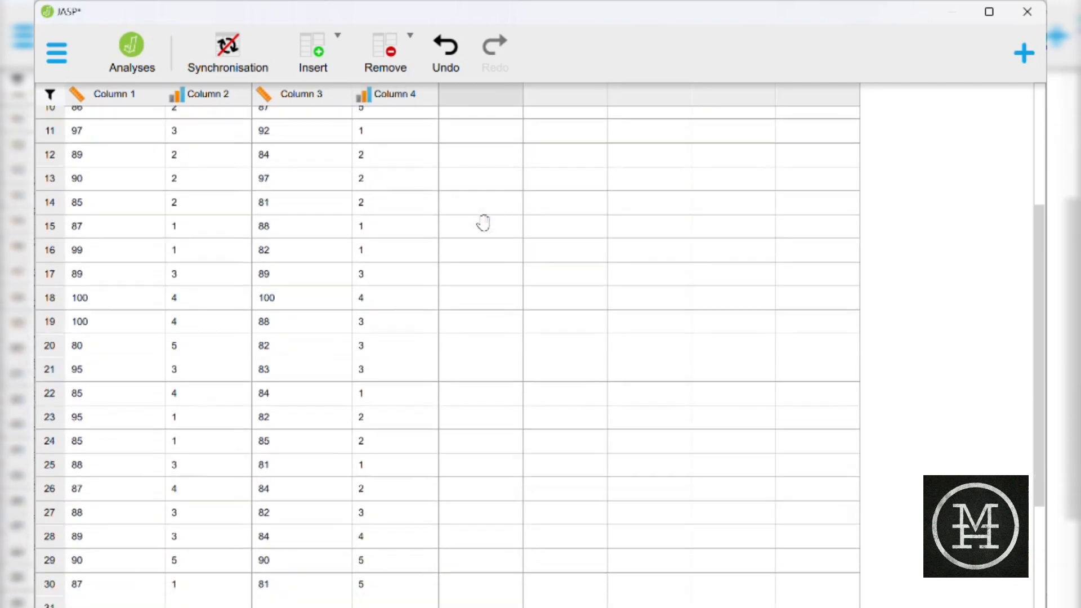
scroll(483, 222, up, 6)
scroll(483, 222, up, 2)
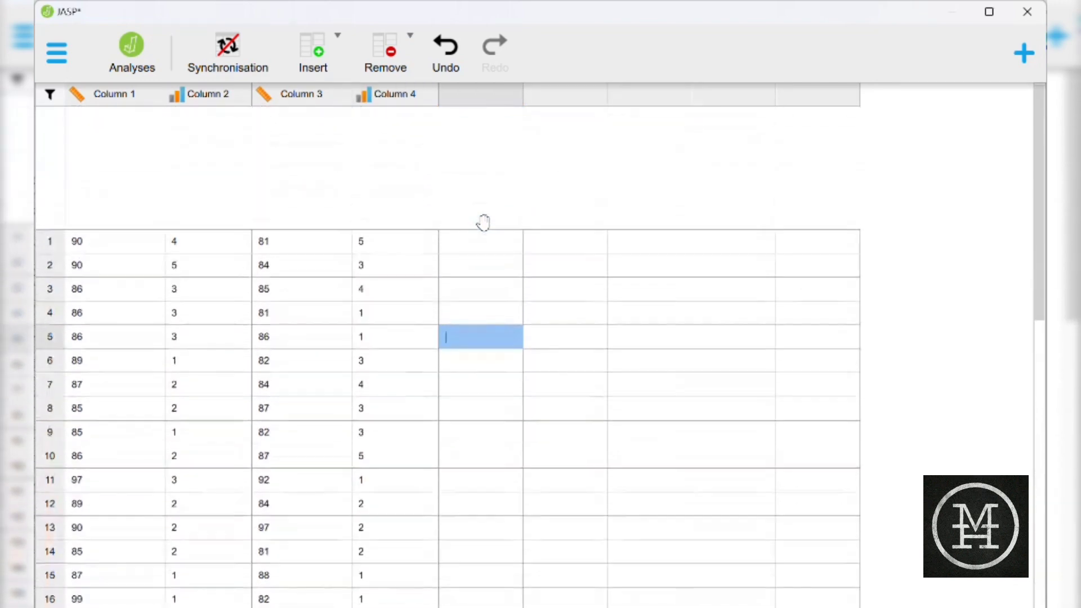
Try to rename Column 1 as Motivasi 1 in its variable settings
click(97, 102)
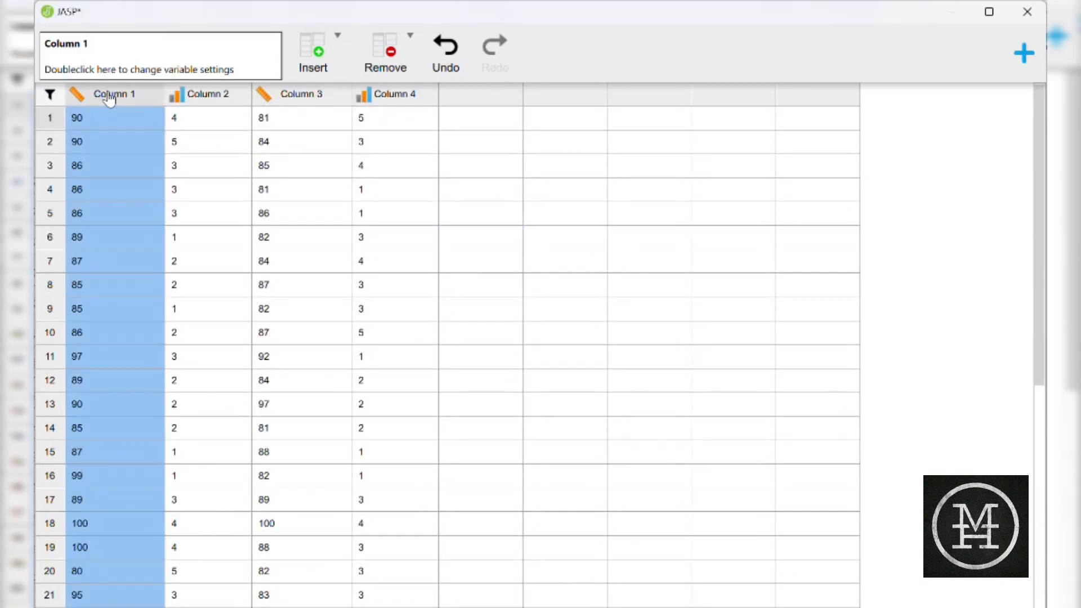
double_click(109, 99)
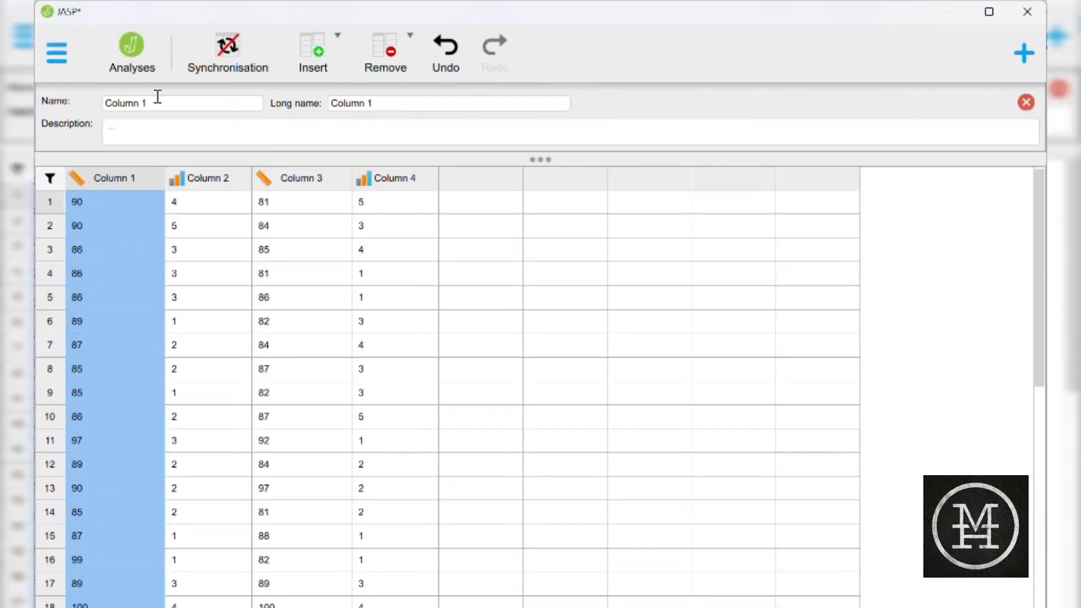
drag(156, 103, 35, 101)
text(Mot)
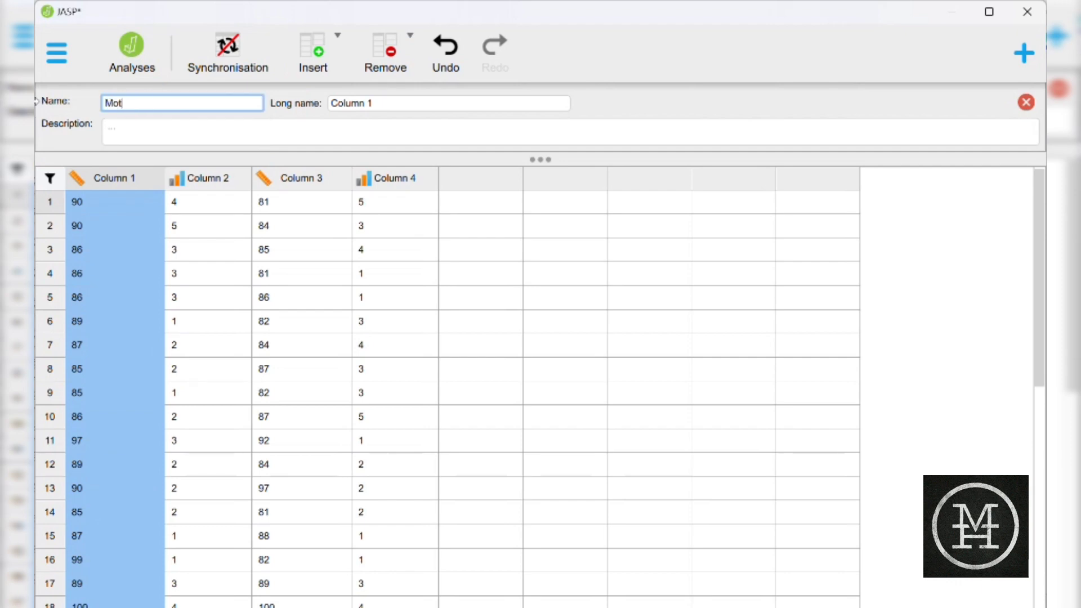
text(ivas)
text(1)
Rename Column 2 as Kelas 1 in its variable settings
click(209, 178)
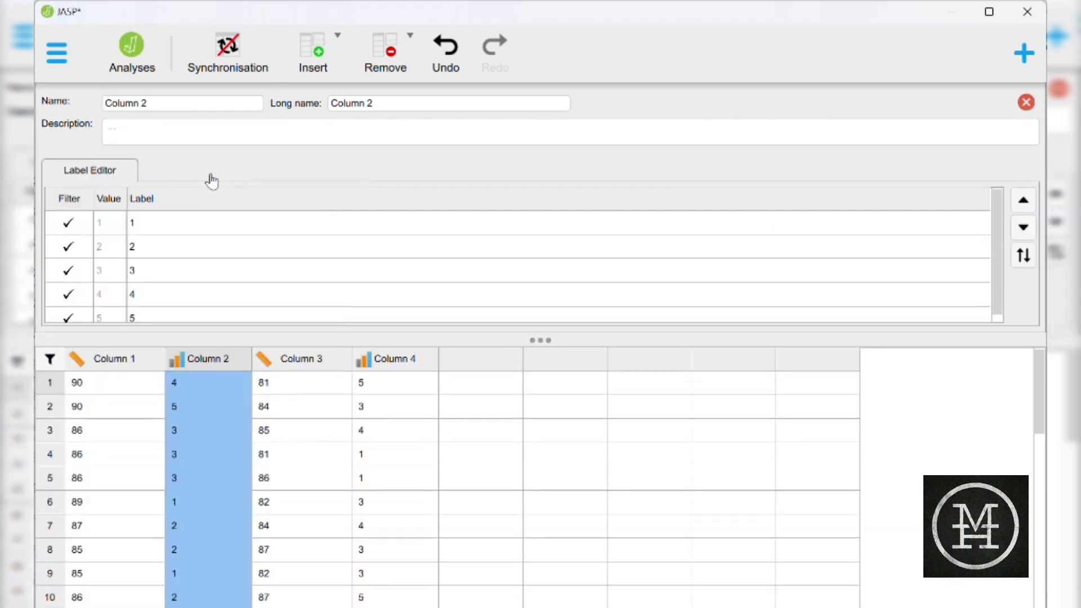
click(165, 101)
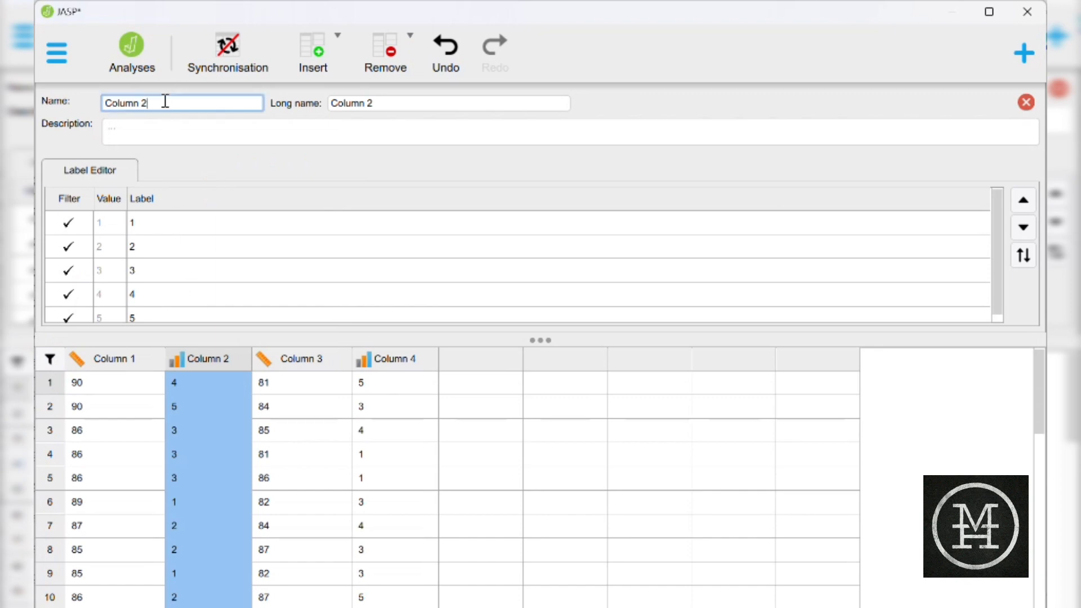
key(BackSpace)
key(BackSpace)
key(BackSpace)
key(BackSpace)
key(BackSpace)
key(BackSpace)
key(BackSpace)
text(Kelas 1)
click(198, 134)
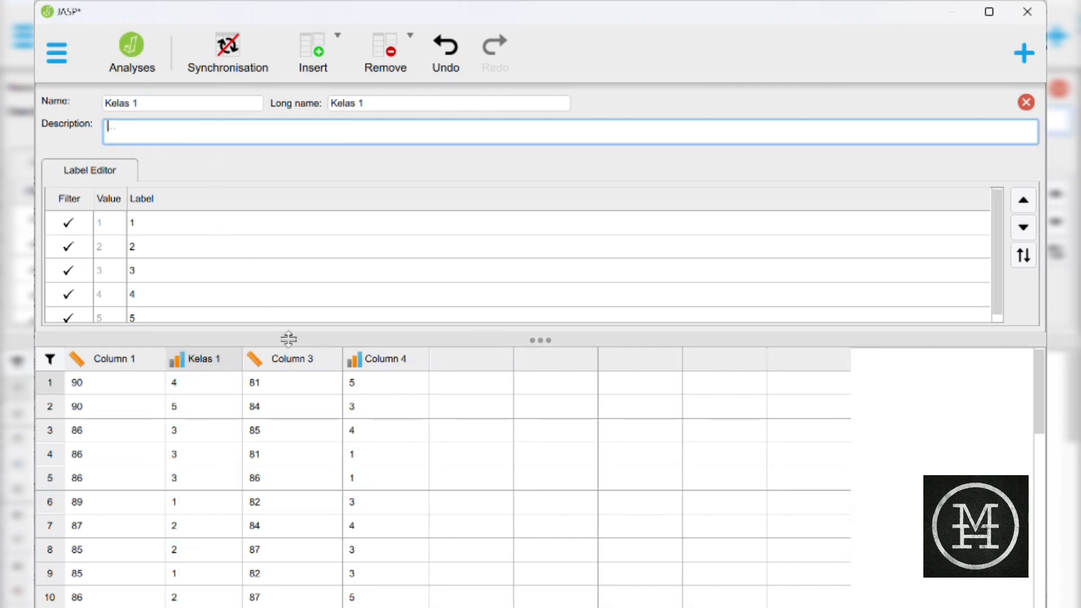
Rename Column 3 as Motivasi 2 in its variable settings
click(297, 358)
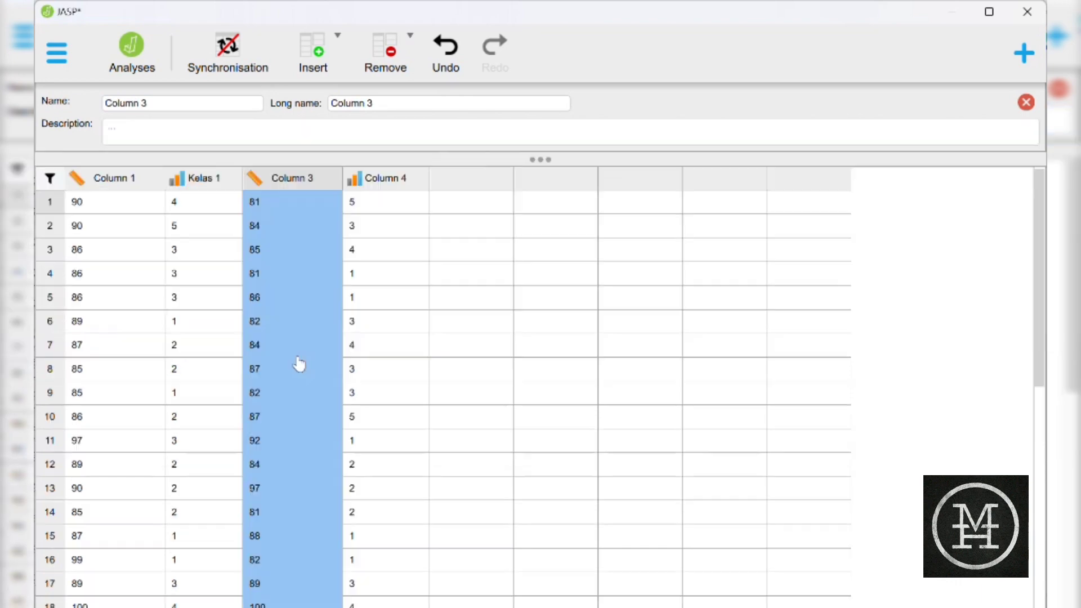
click(169, 103)
text(M)
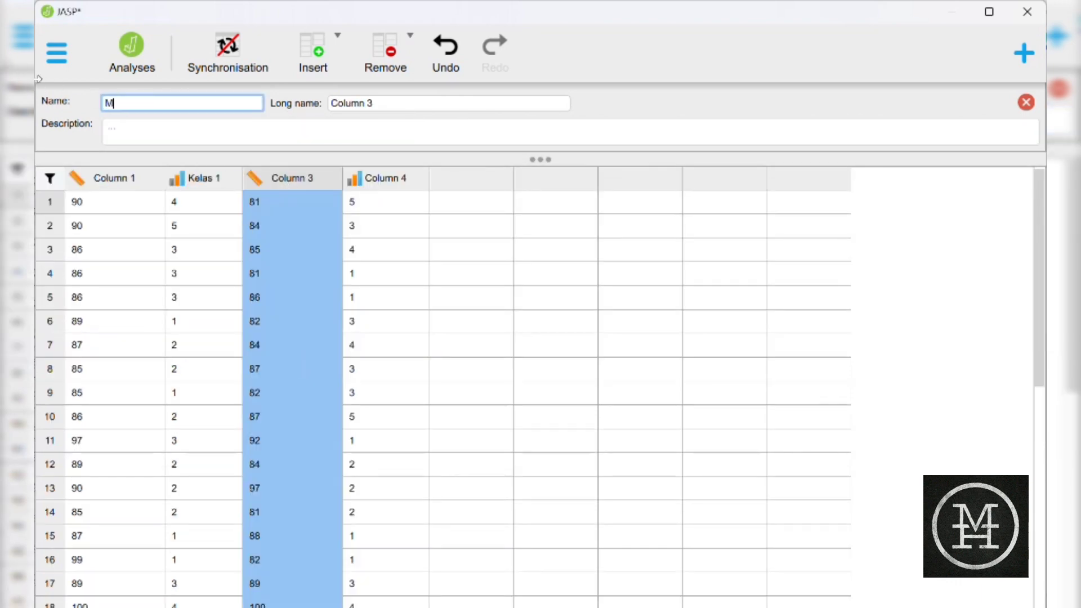
text(otivasi 2)
click(176, 134)
Rename Column 4 as Kelas 2 in its variable settings
click(376, 178)
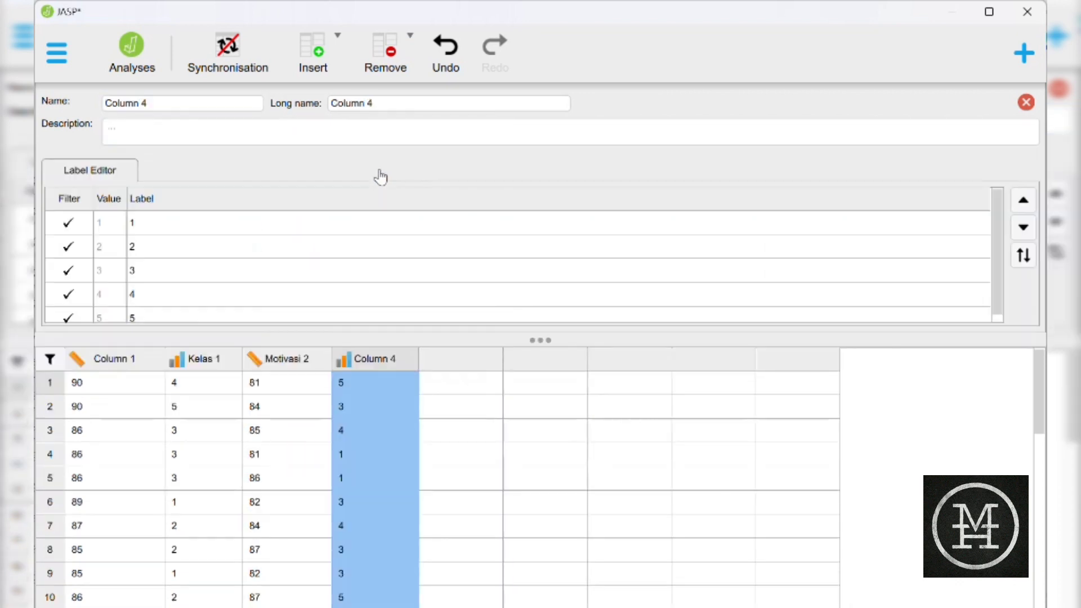
click(155, 105)
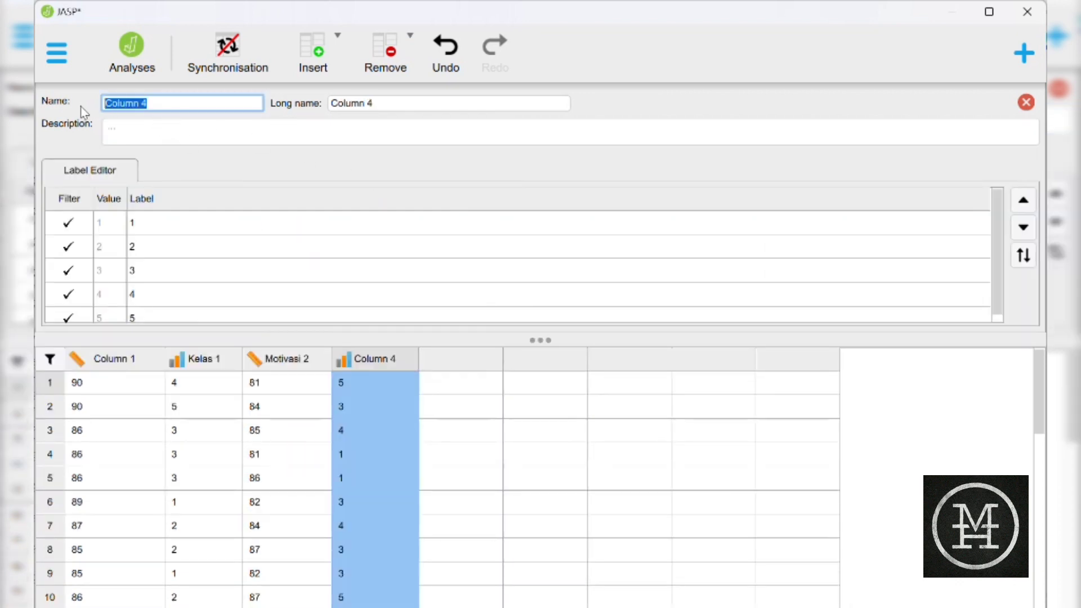
text(Kelas 2)
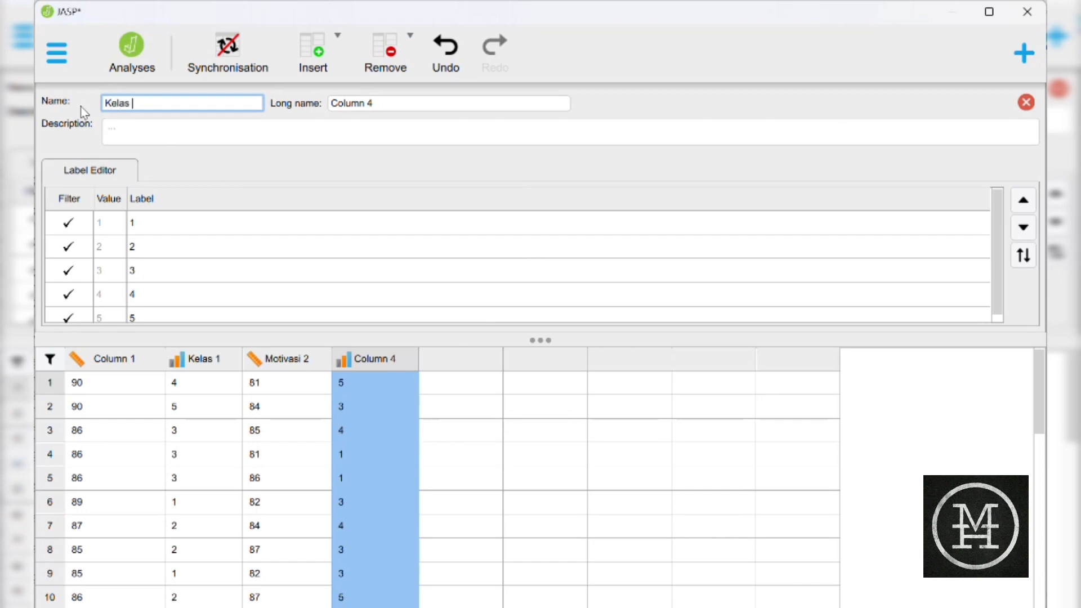
click(142, 140)
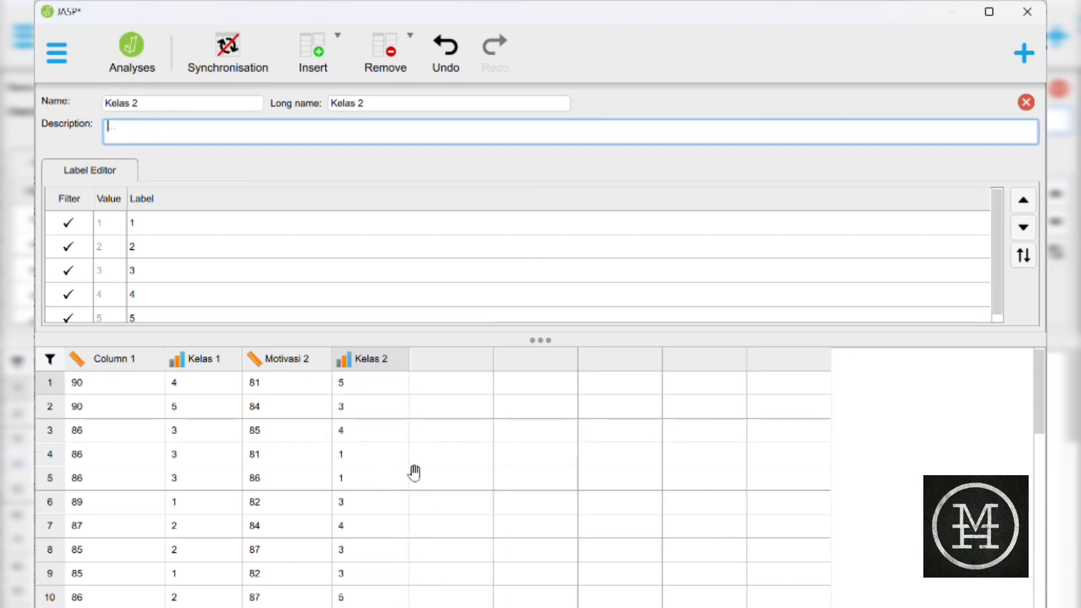
Close the variable settings and start a Descriptive Statistics analysis on the data set
double_click(414, 473)
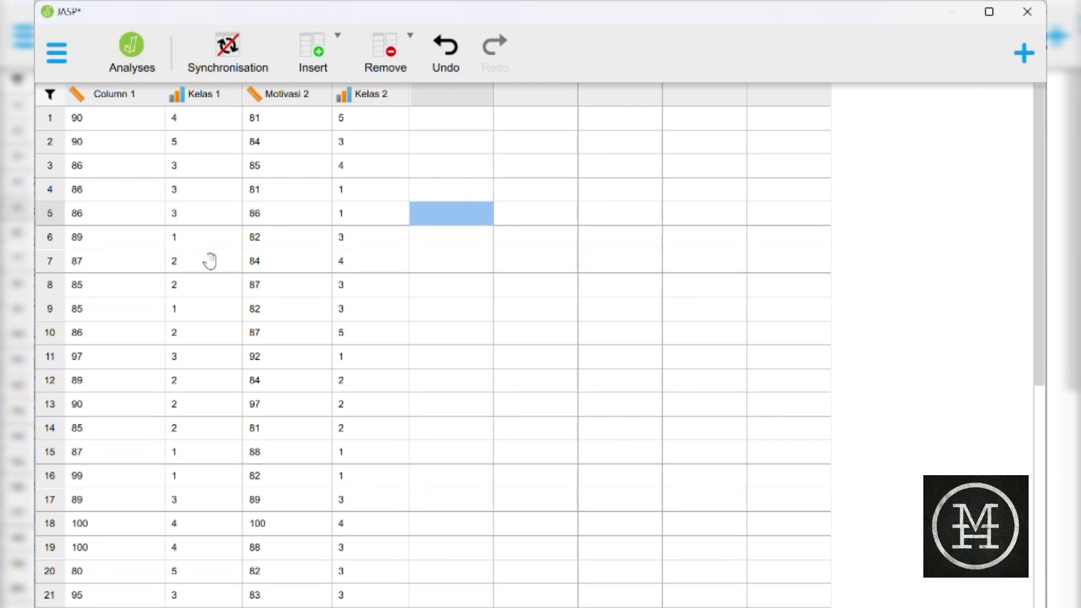
click(127, 68)
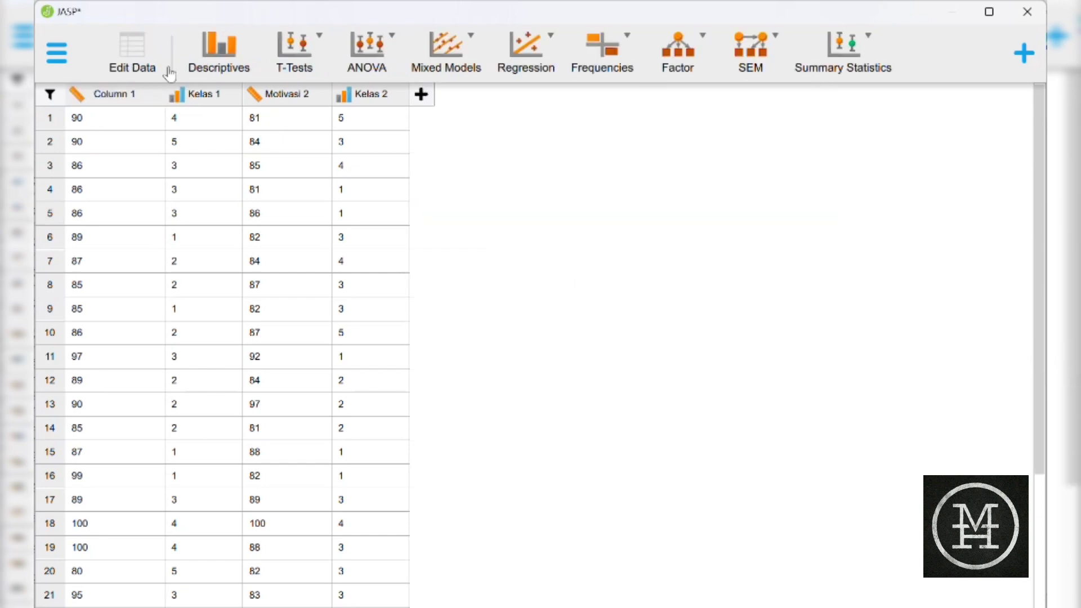
click(237, 69)
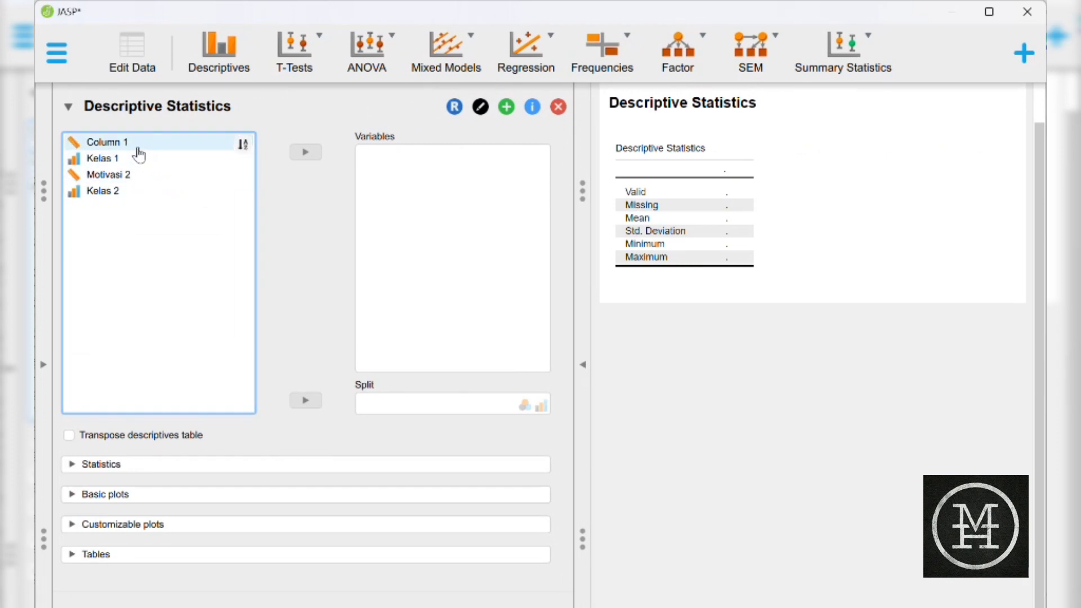
Return to data editing and rename Column 1 as Motivasi 1 in its variable settings
click(141, 68)
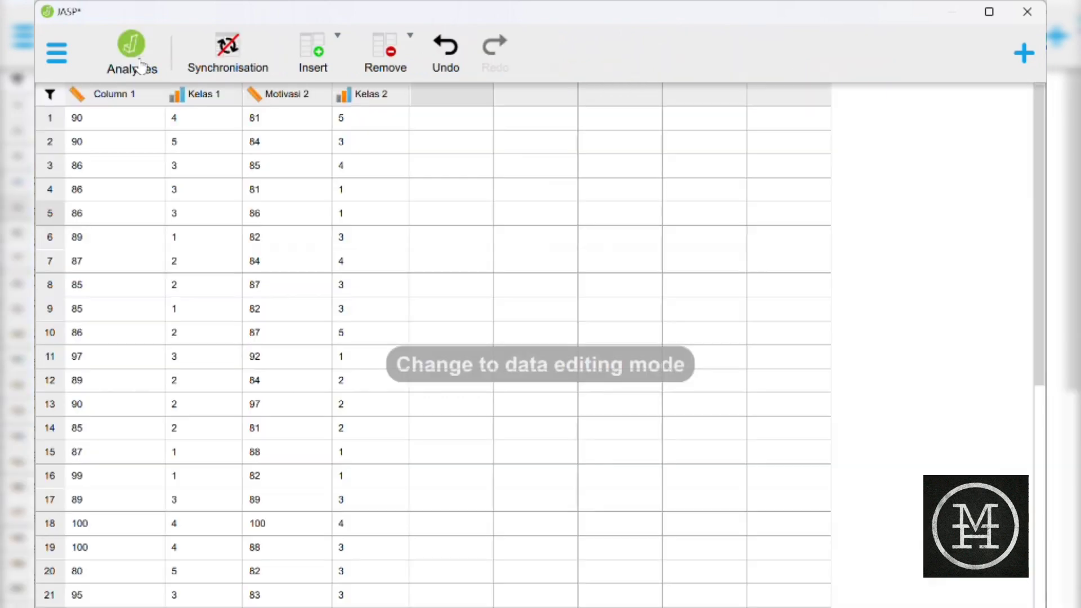
click(99, 96)
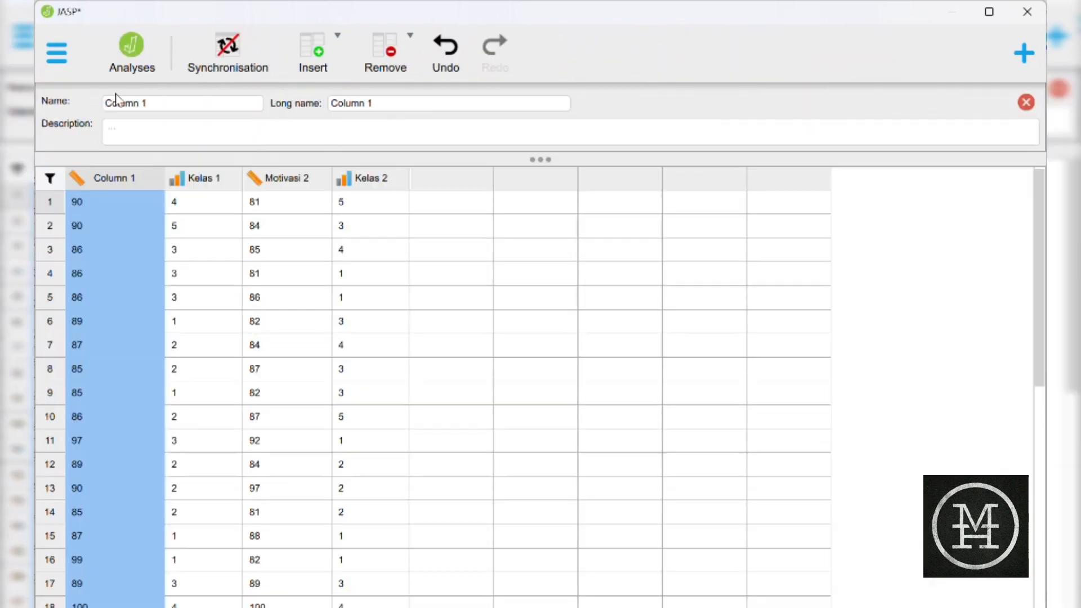
drag(155, 103, 64, 106)
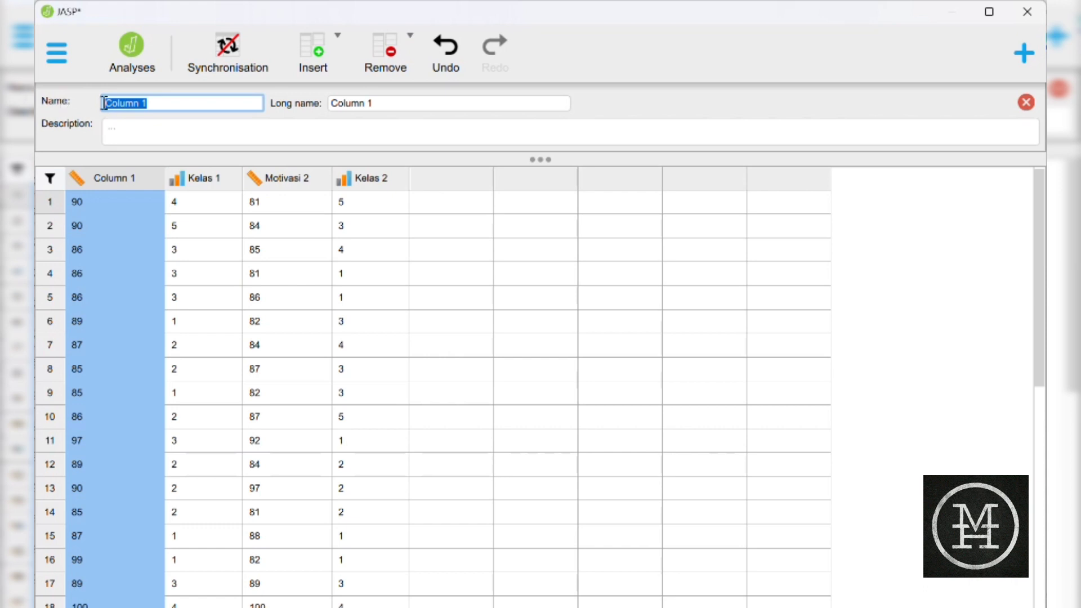
click(135, 103)
key(BackSpace)
key(BackSpace)
key(BackSpace)
key(BackSpace)
key(BackSpace)
key(BackSpace)
text(Motivasi)
click(229, 139)
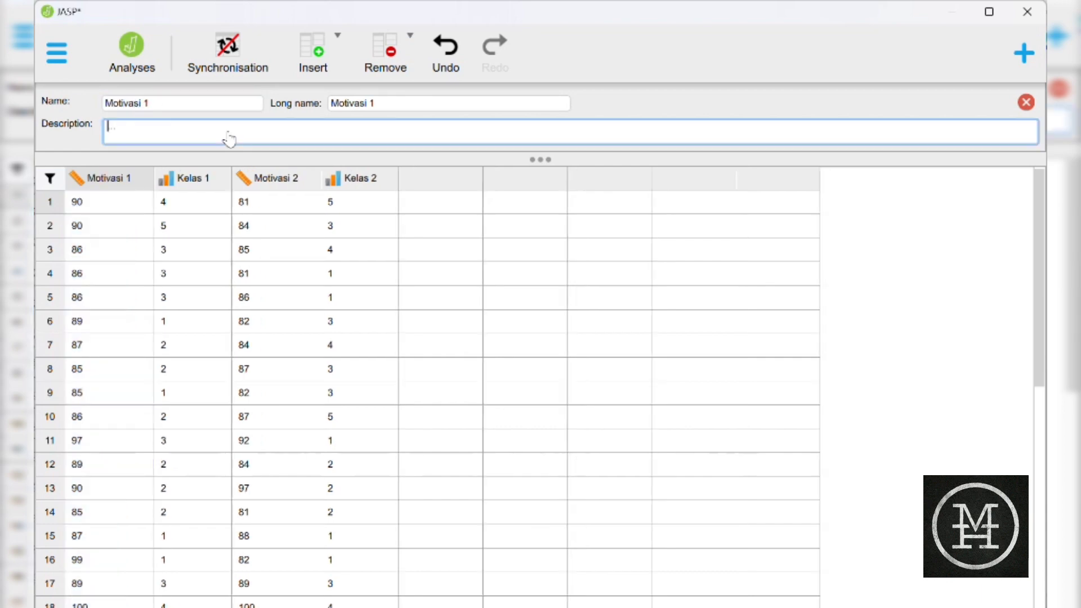
Return to the Descriptive Statistics analysis, add Motivasi 1 as the variable and split it by Kelas 1
click(146, 70)
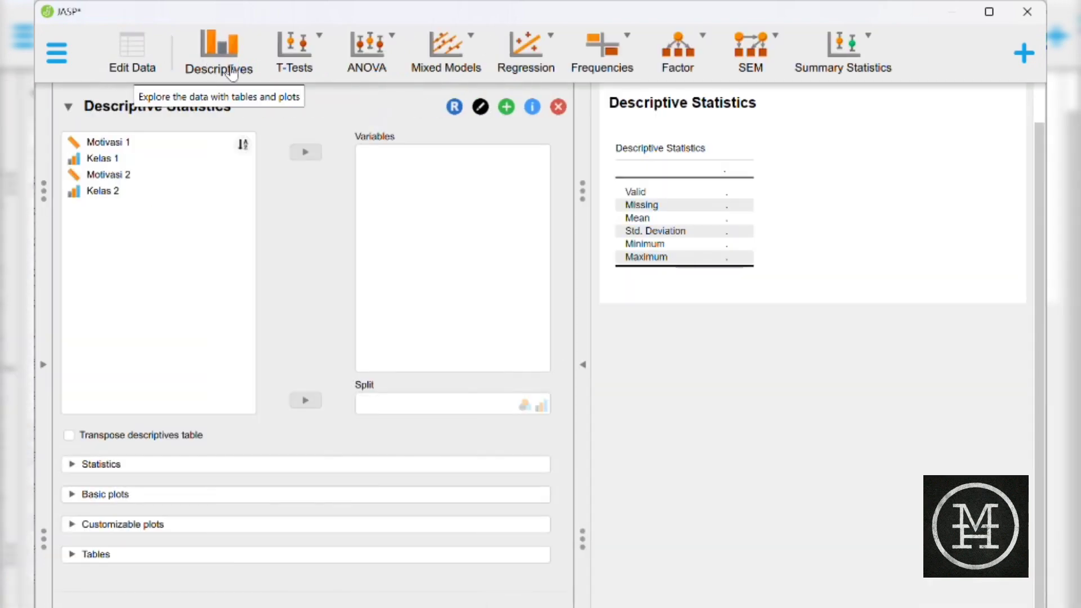
double_click(139, 144)
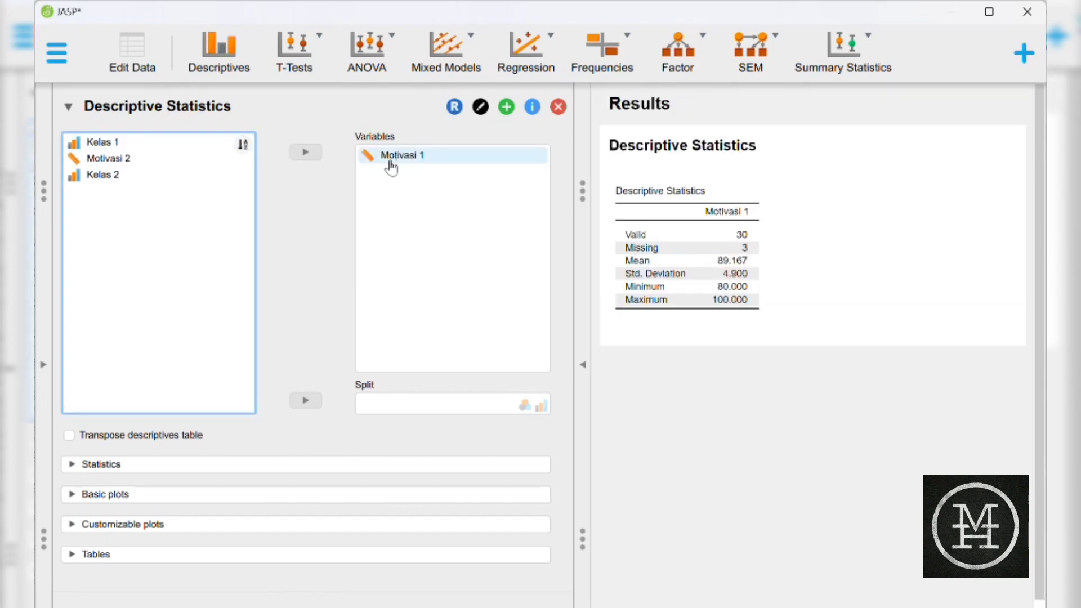
click(129, 149)
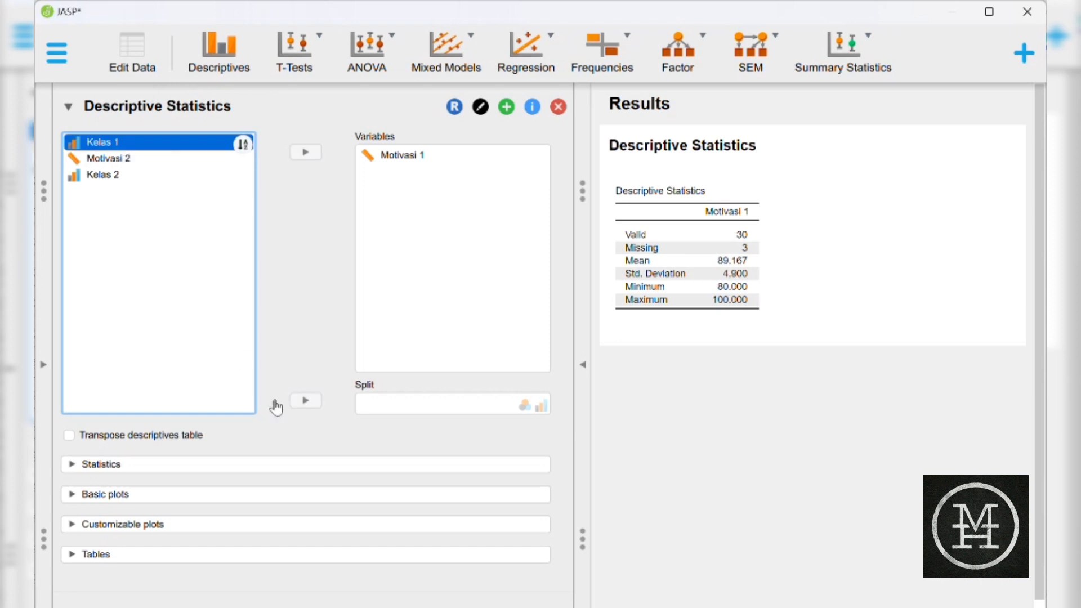
click(305, 400)
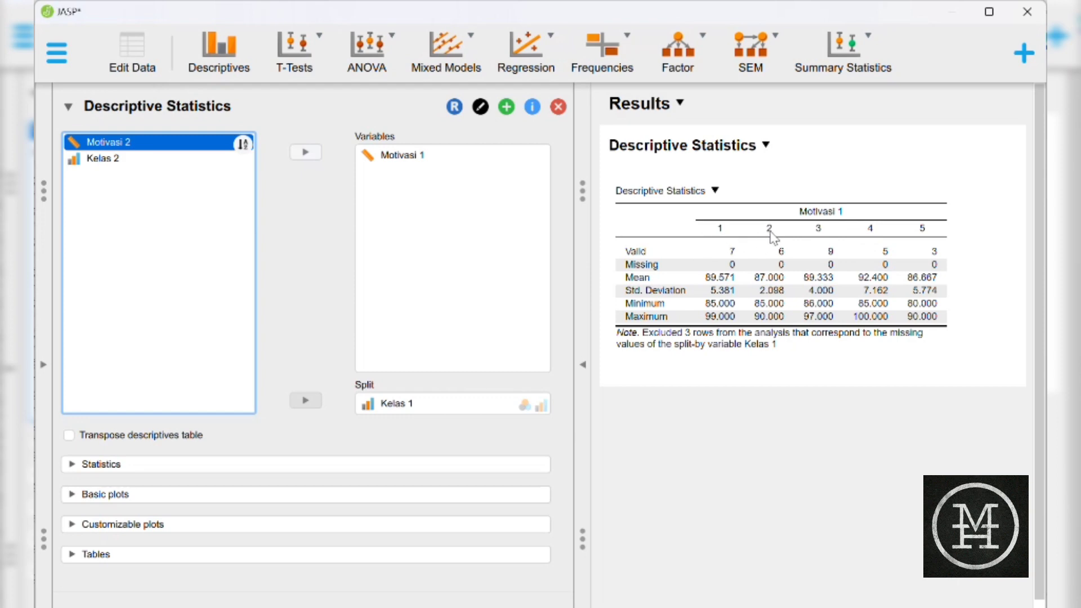
Return to data editing and label values 1 and 2 of the Kelas 1 column as Kelas 1 and Kelas 2
click(130, 71)
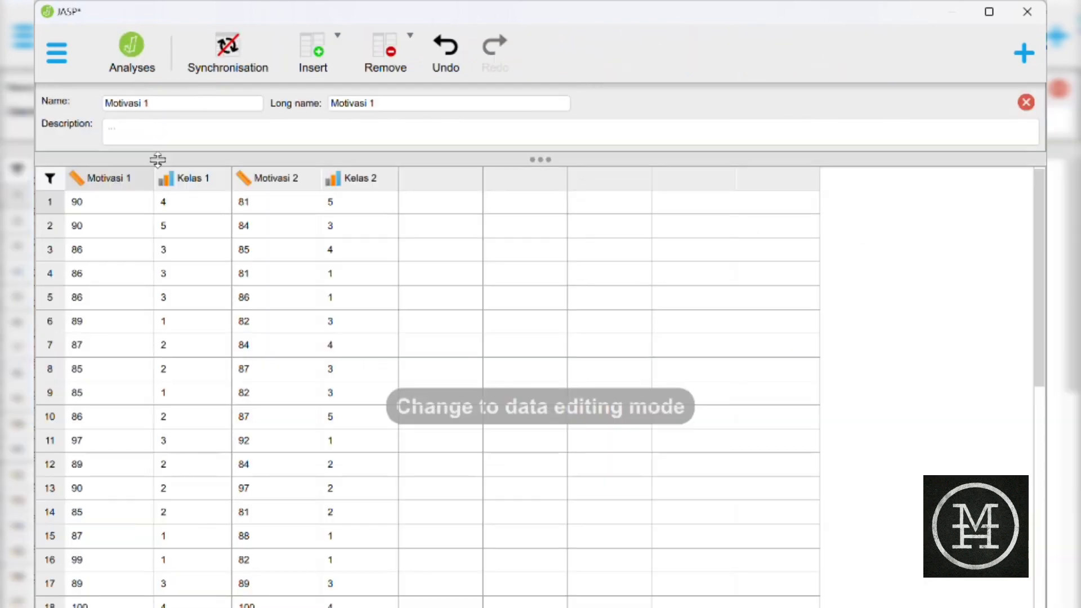
click(180, 186)
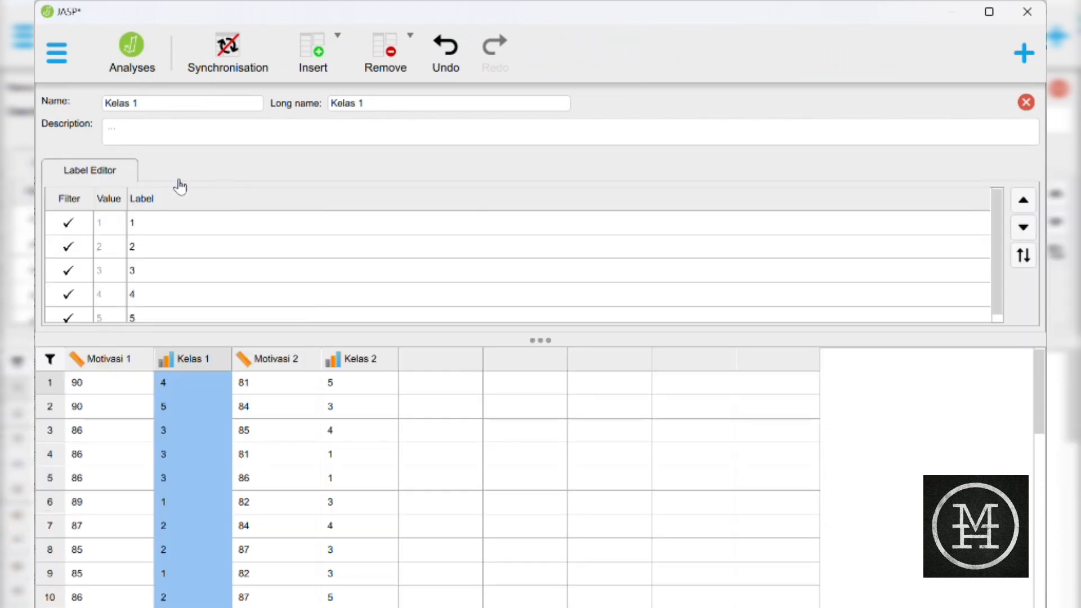
click(144, 224)
text(Kelas)
key(Return)
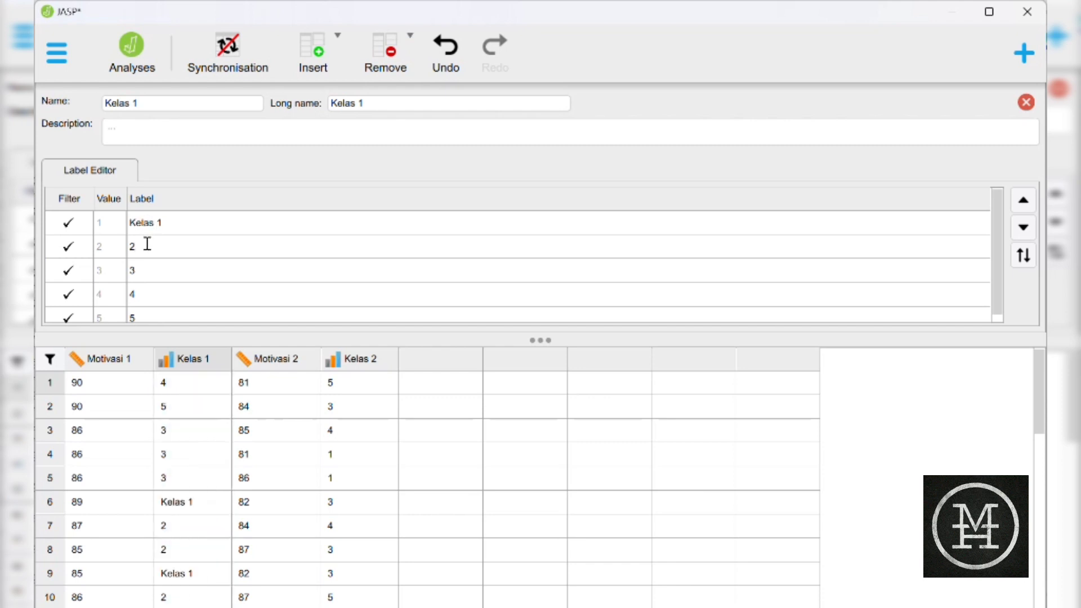
text(Kelas)
Label value 3 of the Kelas 1 column as Kelas 3
click(148, 275)
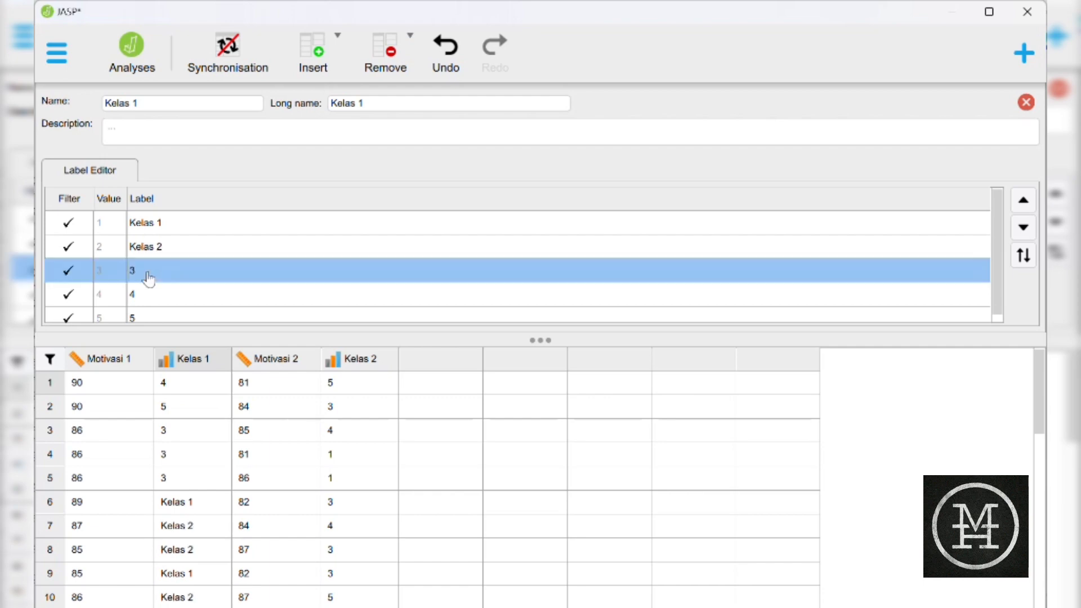
click(164, 280)
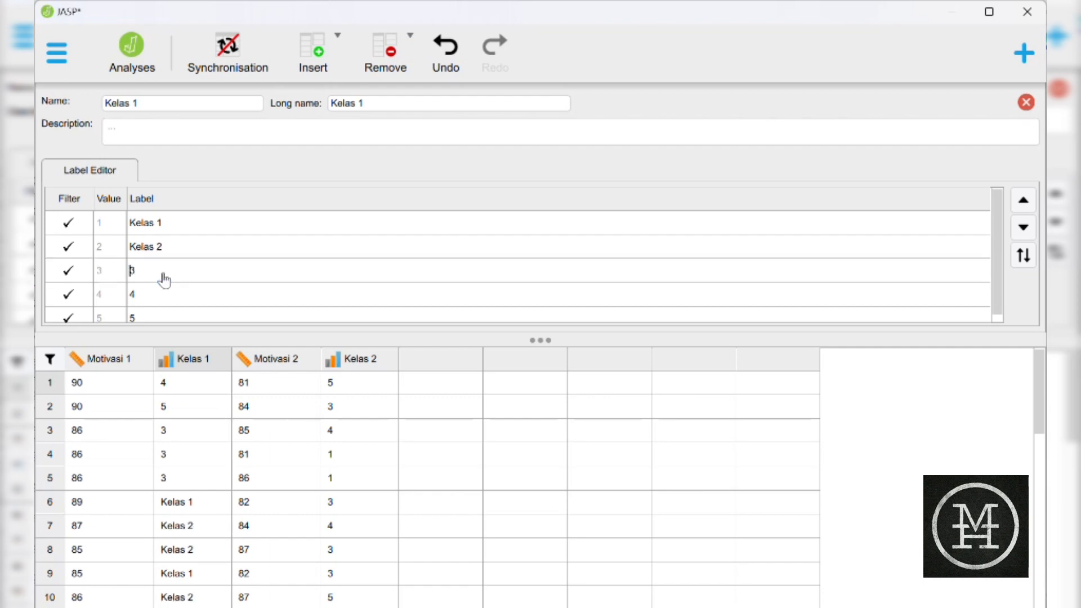
text(Kelas)
click(154, 299)
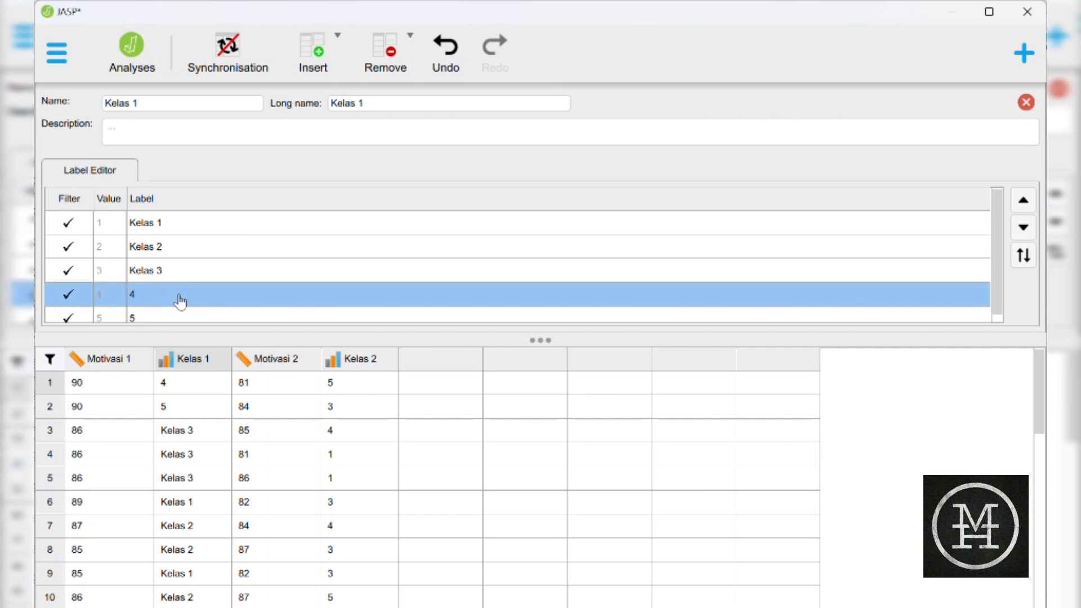
Label value 4 of the Kelas 1 column as Kelas 4
click(181, 302)
click(178, 302)
click(171, 300)
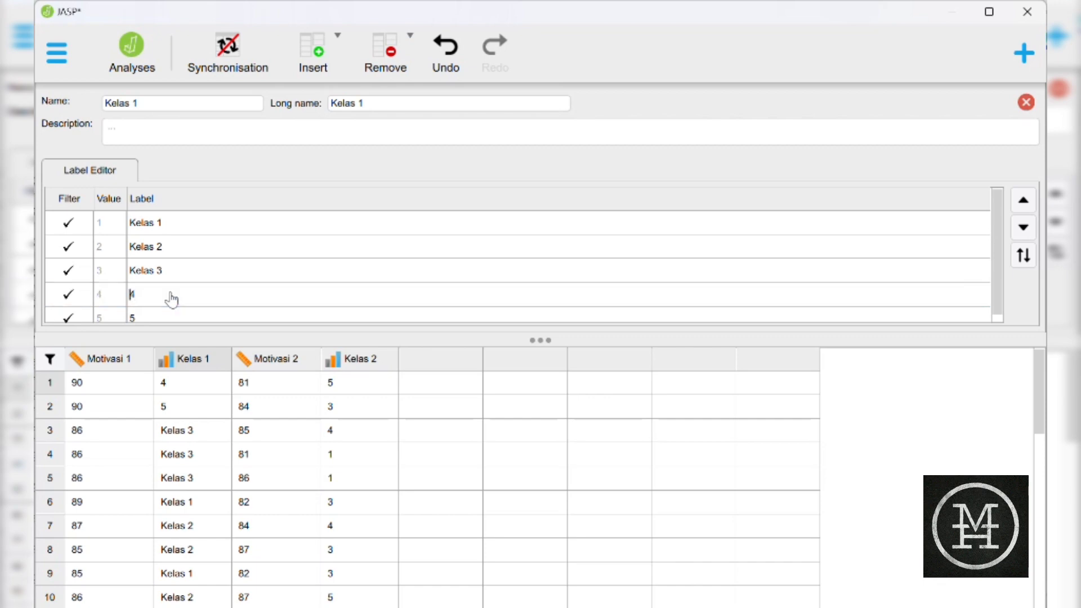
text(Kelas 4)
Try to label value 5 of the Kelas 1 column as Kelas 5 and open the labels of the Kelas 2 column
click(162, 317)
click(162, 317)
click(162, 318)
click(162, 318)
text(Kelas)
double_click(397, 412)
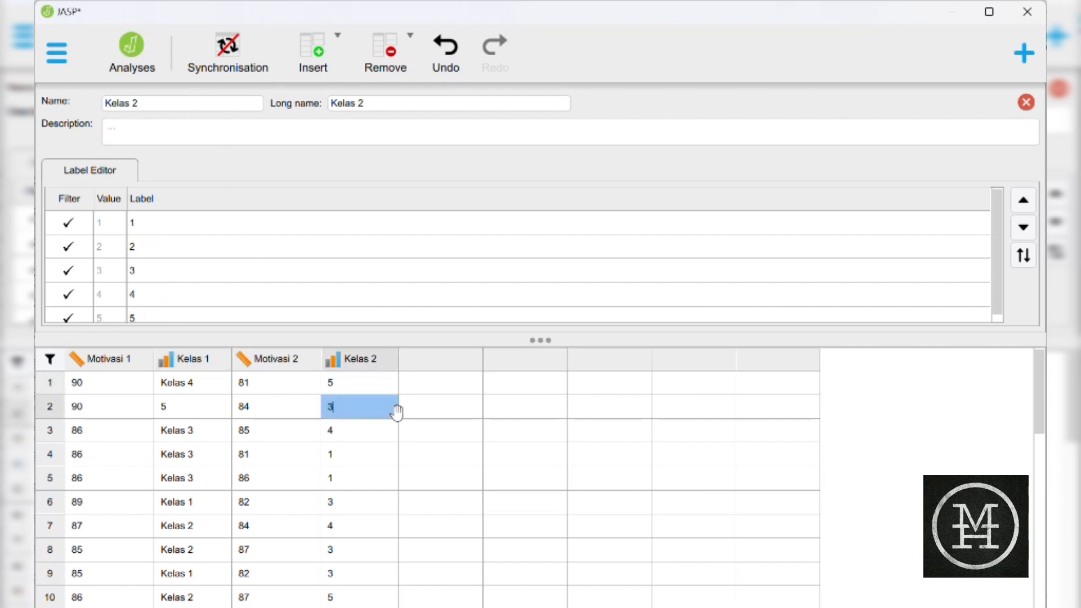
click(355, 366)
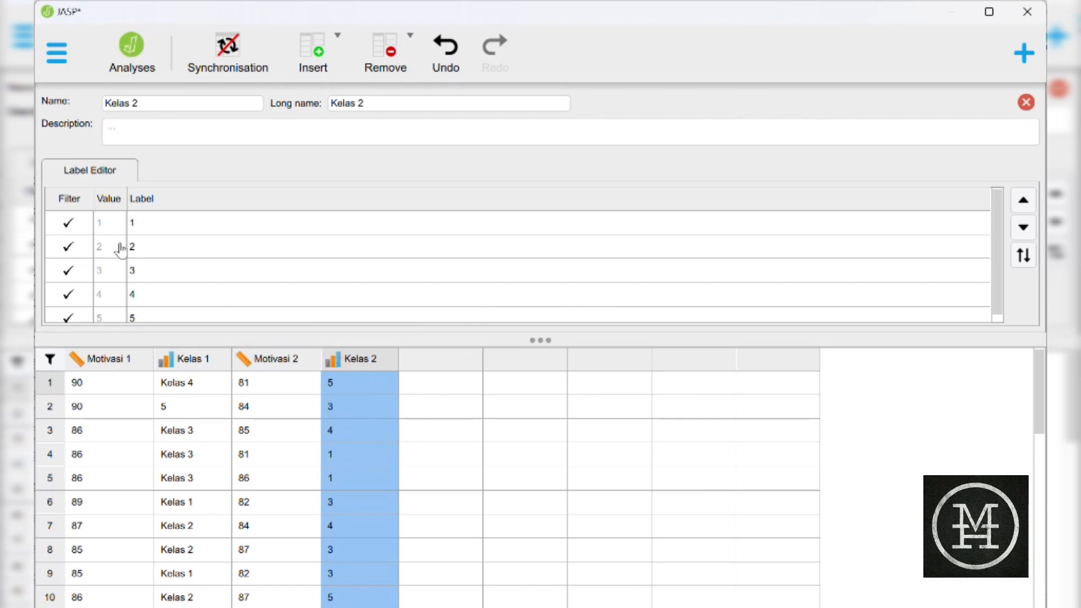
double_click(154, 225)
click(154, 226)
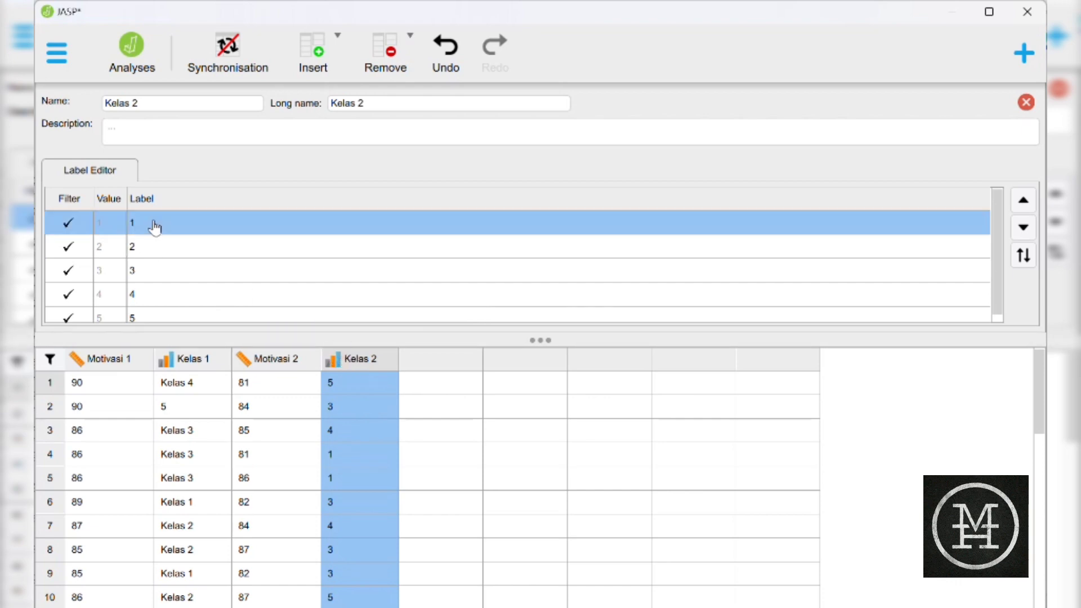
Reopen the labels of the Kelas 1 column and label value 5 as Kelas 5
click(190, 401)
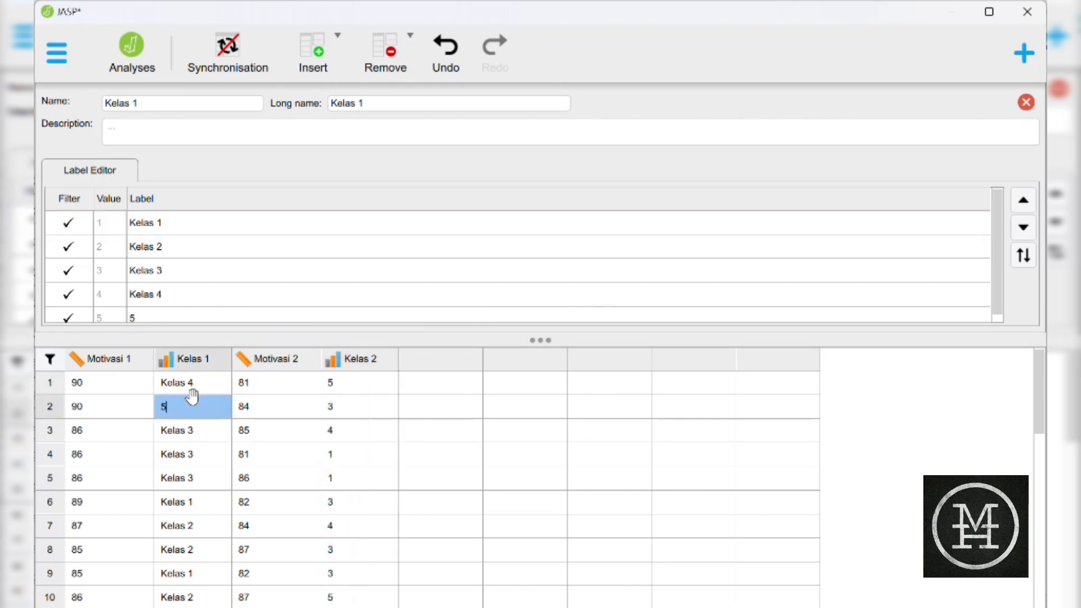
click(154, 317)
double_click(154, 316)
text(Kelas)
key(BackSpace)
key(BackSpace)
key(BackSpace)
key(BackSpace)
key(BackSpace)
key(BackSpace)
key(BackSpace)
text(Kelas 5)
click(217, 141)
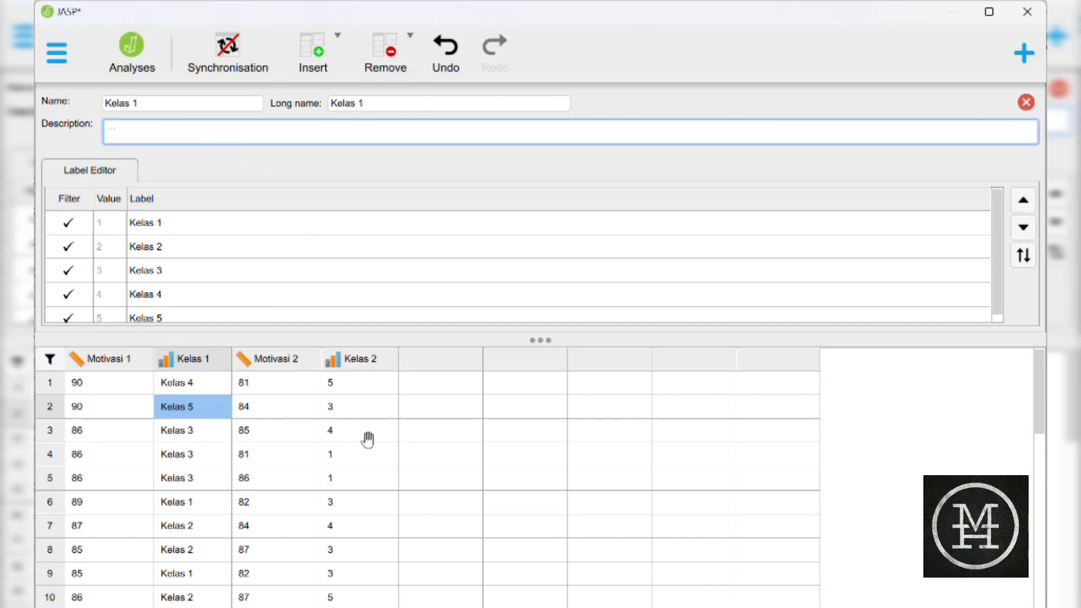
Label values 1 and 2 of the Kelas 2 column as Kelas 1 and Kelas 2
click(361, 360)
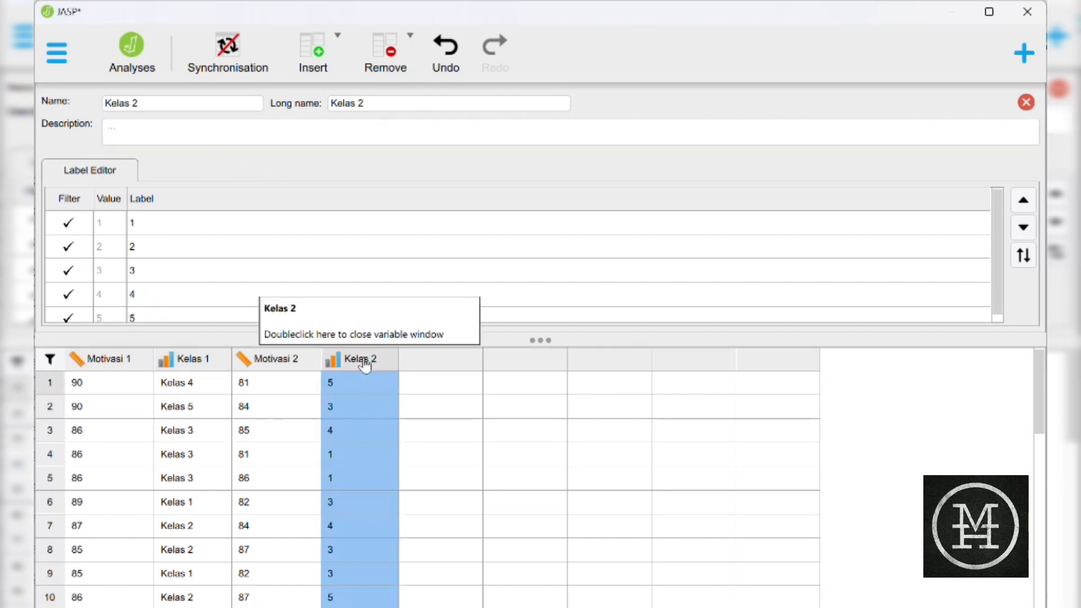
click(164, 228)
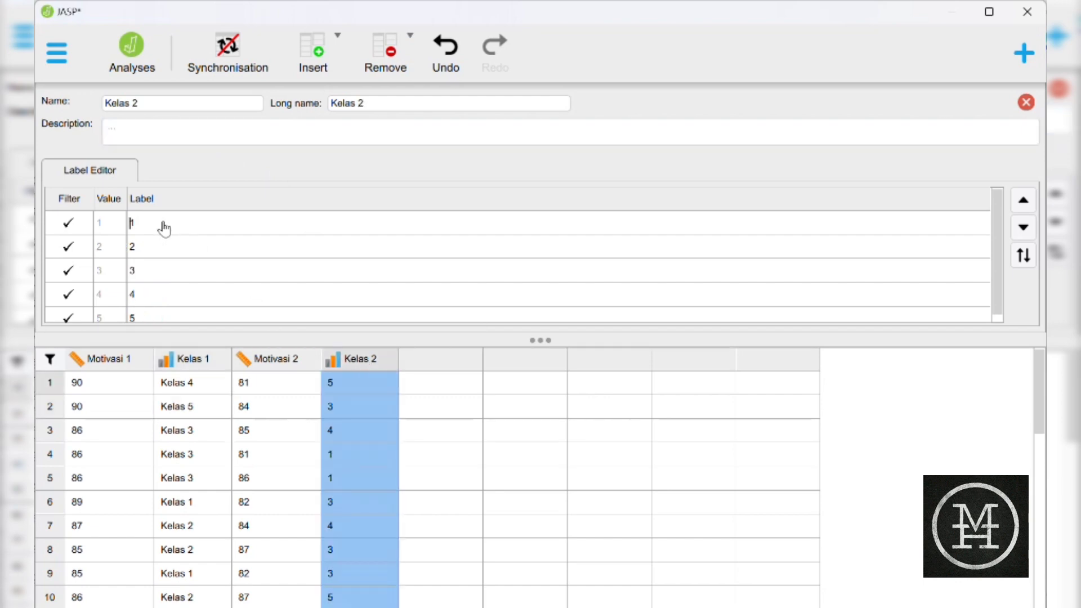
text(Kelas)
key(Return)
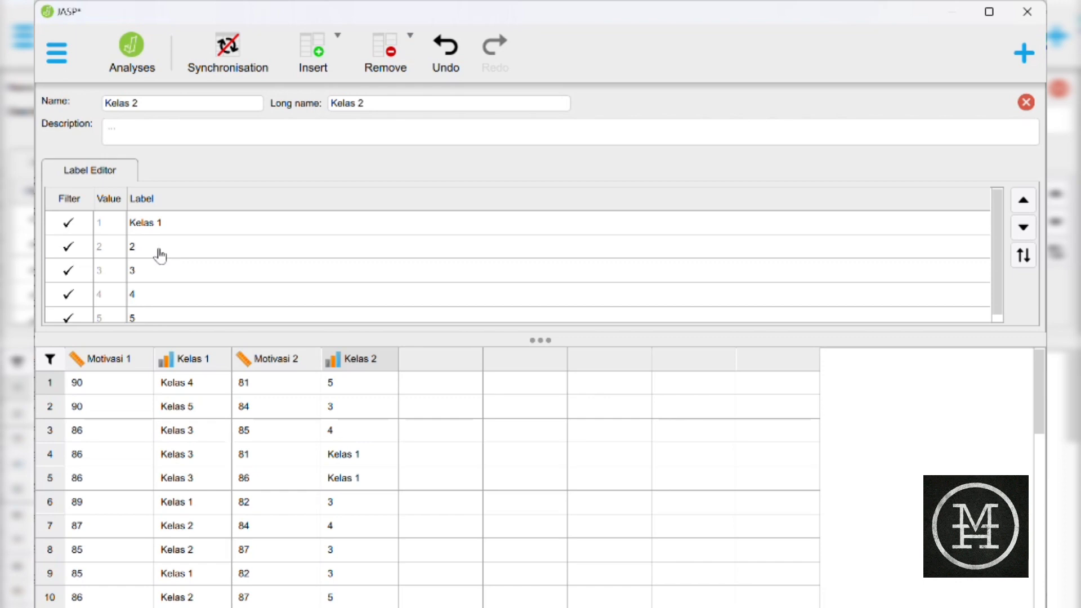
text(Kelas)
Label values 3, 4 and 5 of the Kelas 2 column as Kelas 3, Kelas 4 and Kelas 5
click(152, 280)
key(Home)
text(Kelas)
key(Return)
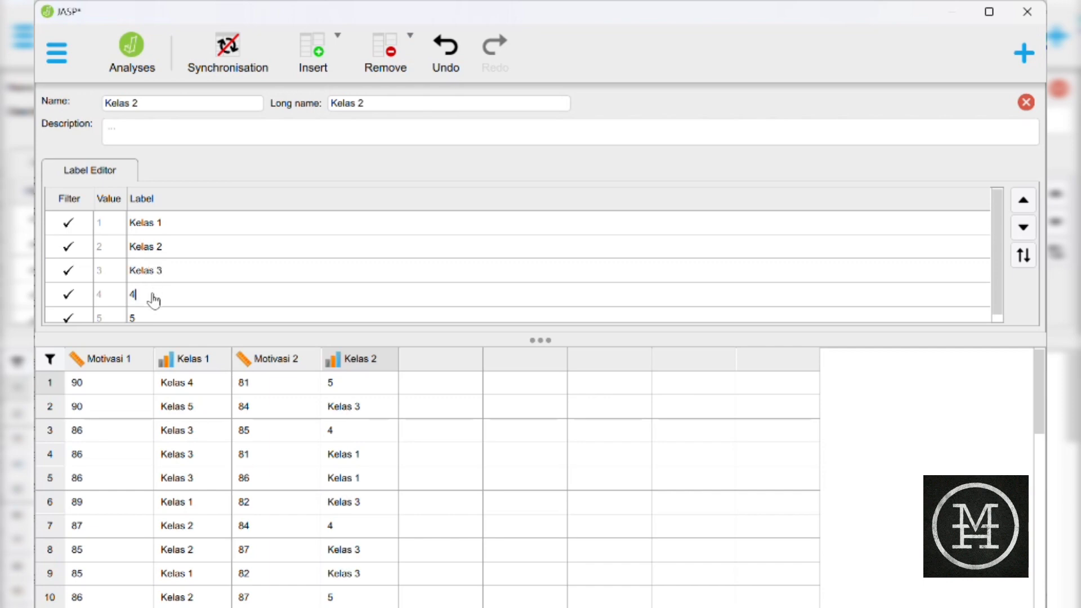
text(Kelas)
key(Return)
click(153, 318)
text(Kelas 5)
key(Return)
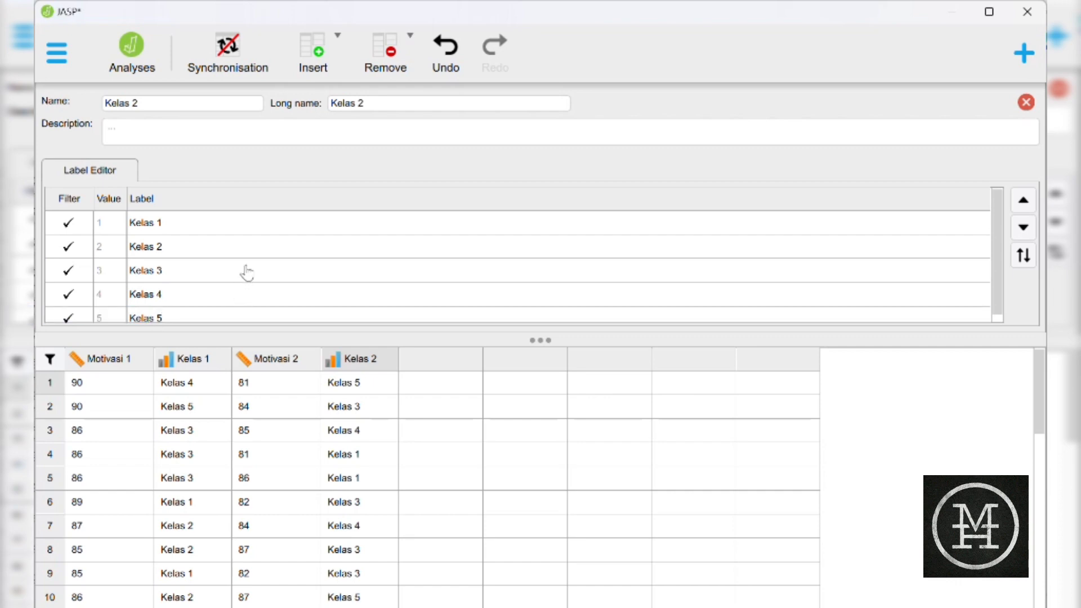
Return to the Descriptive Statistics analysis and add the median and mode to its central tendency statistics
click(135, 57)
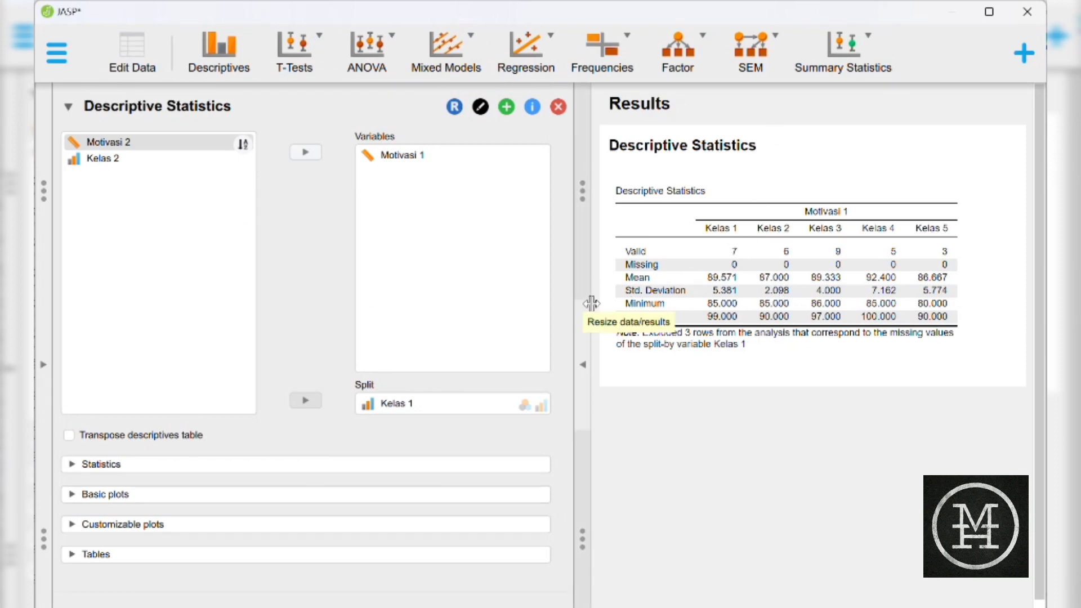
drag(528, 317, 507, 312)
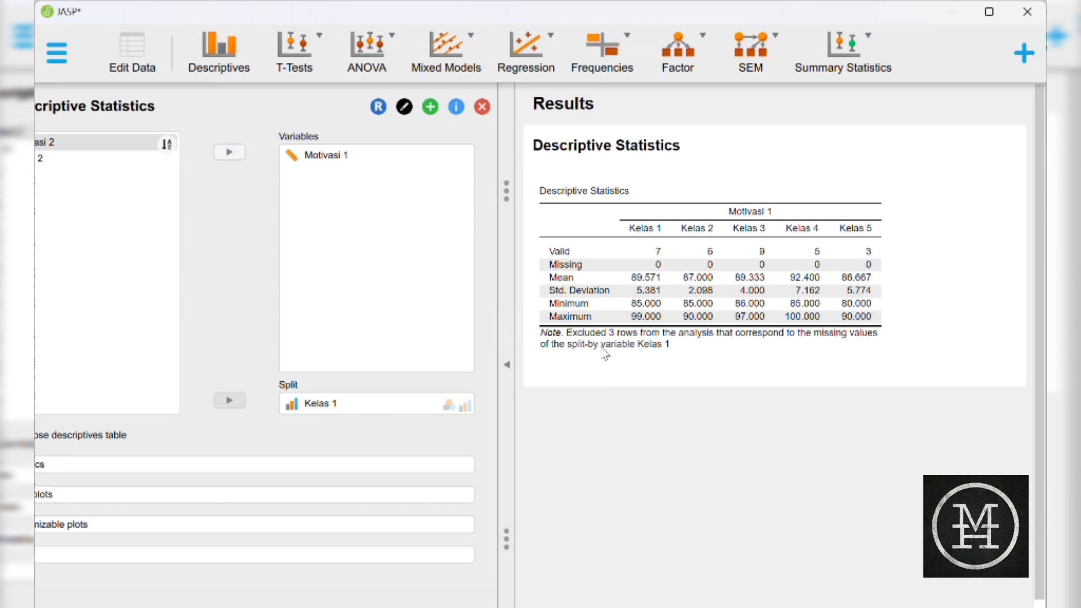
click(507, 365)
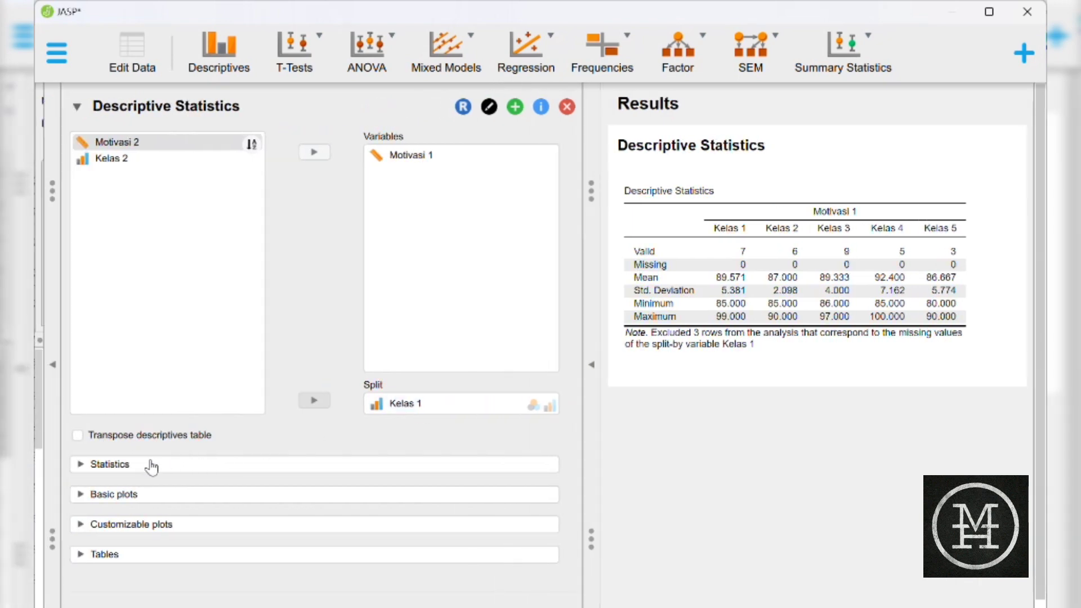
click(150, 465)
scroll(169, 509, down, 3)
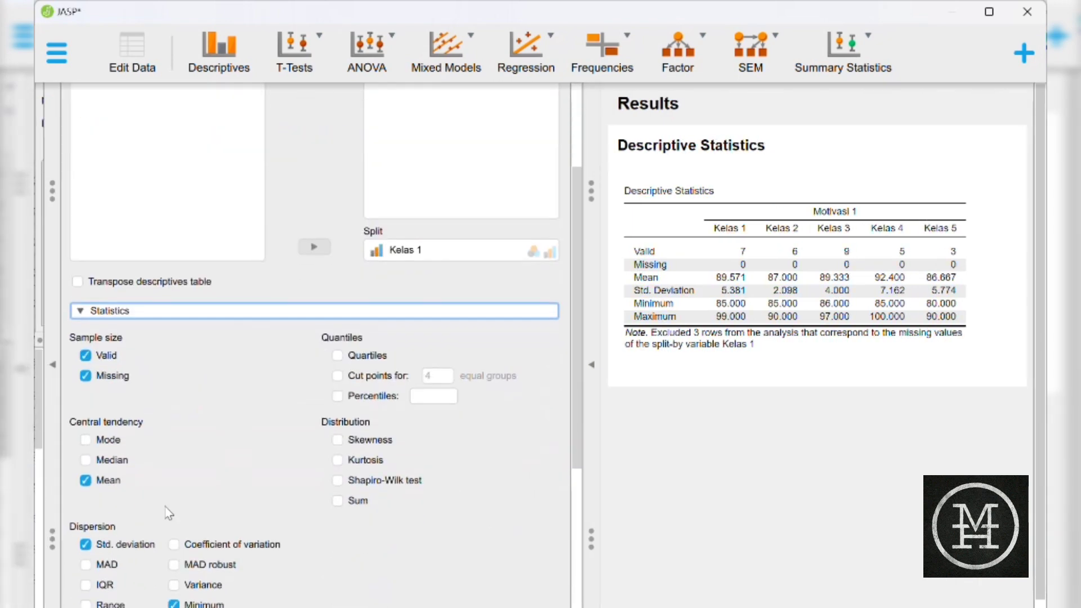
click(85, 455)
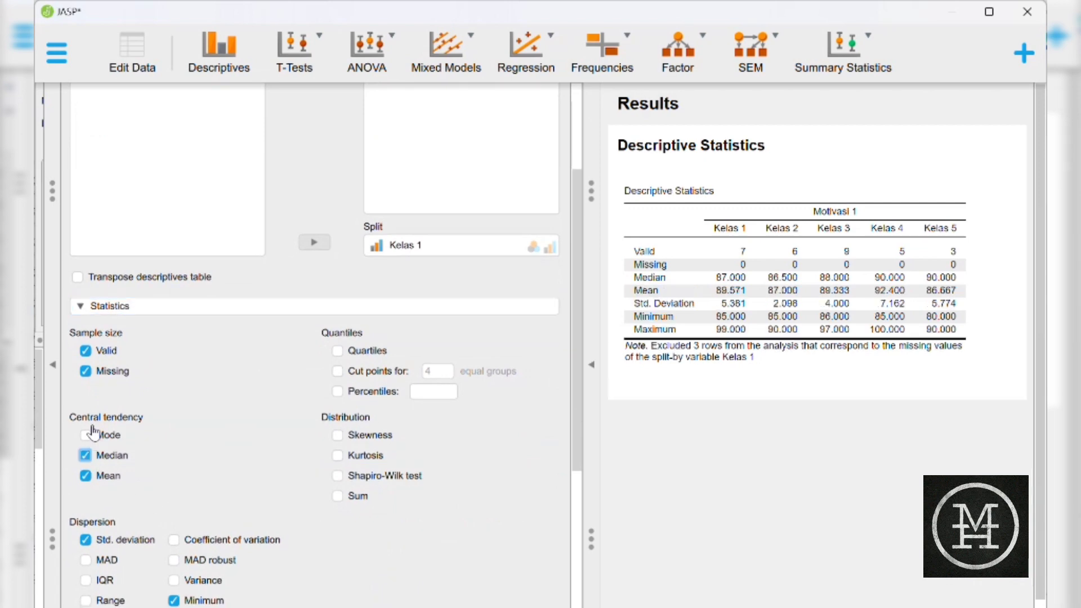
click(87, 437)
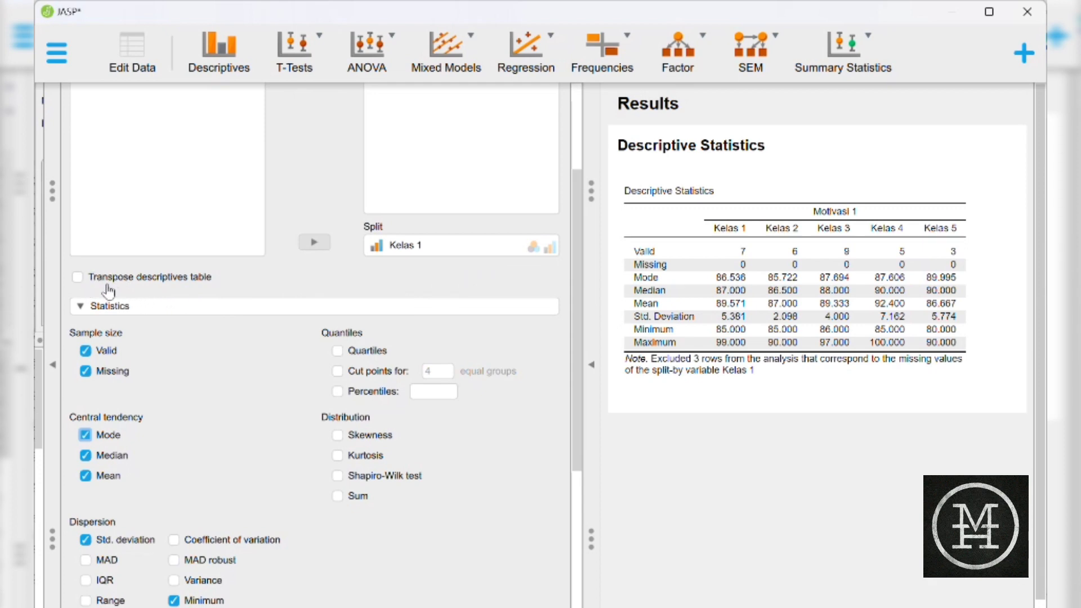
Transpose the descriptives table, view it at full width and restore its original orientation
click(77, 277)
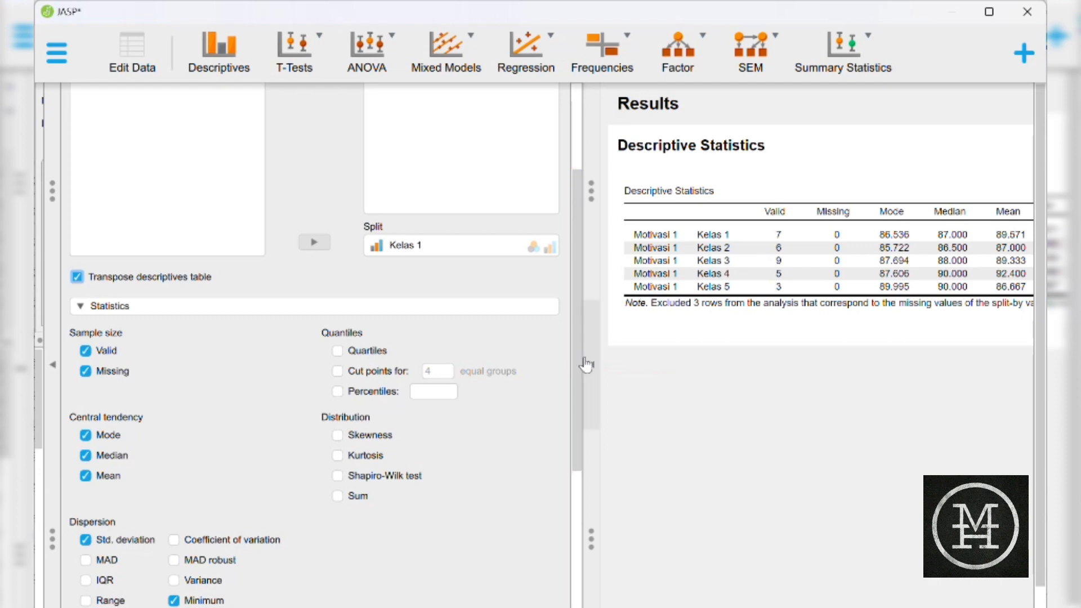
drag(445, 356, 231, 355)
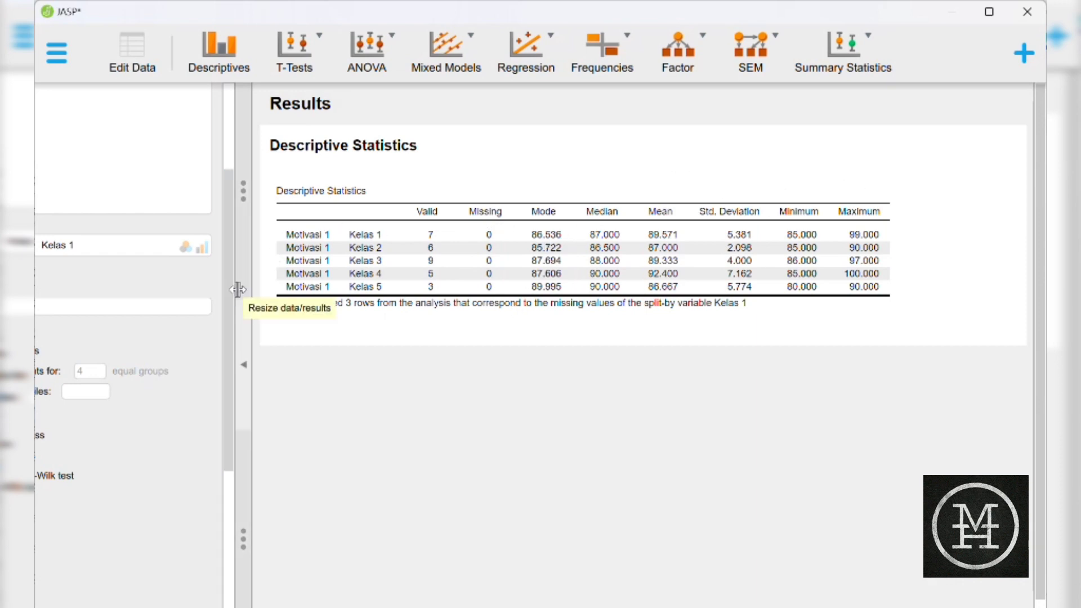
drag(242, 298, 453, 265)
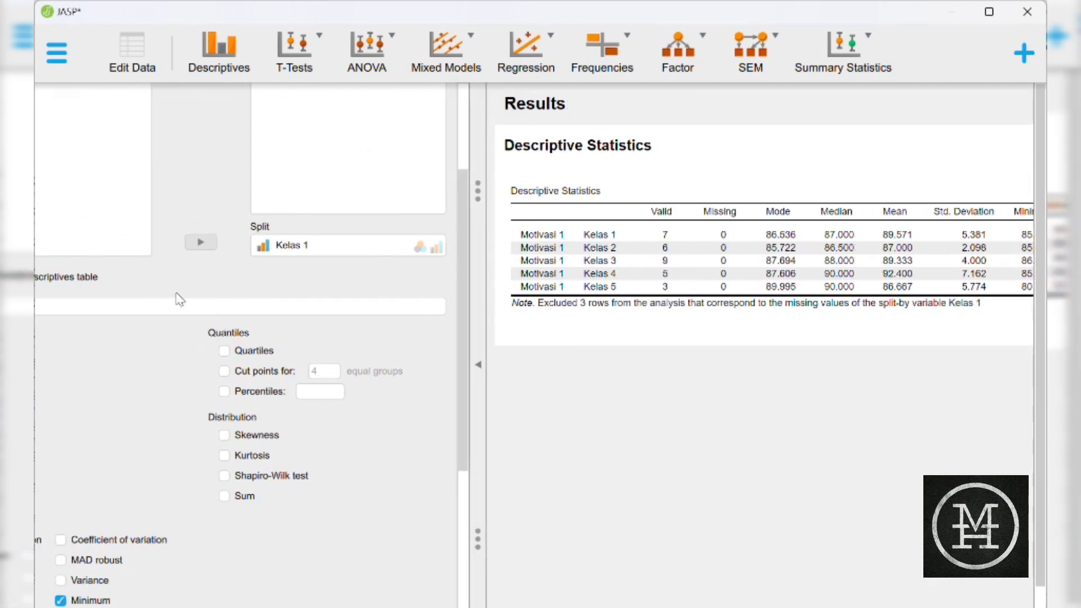
click(83, 289)
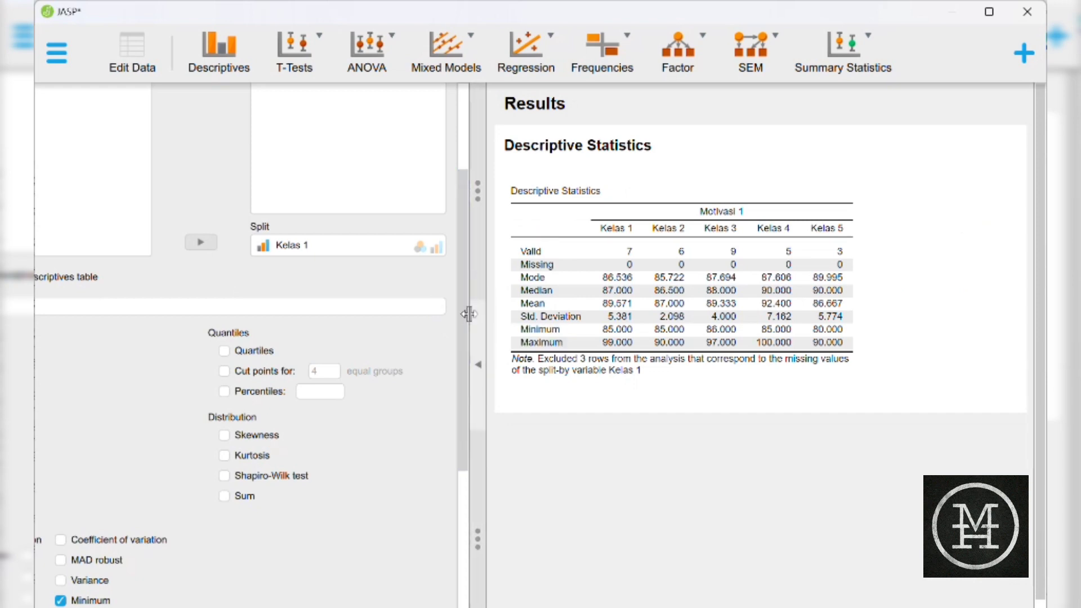
drag(470, 315, 409, 317)
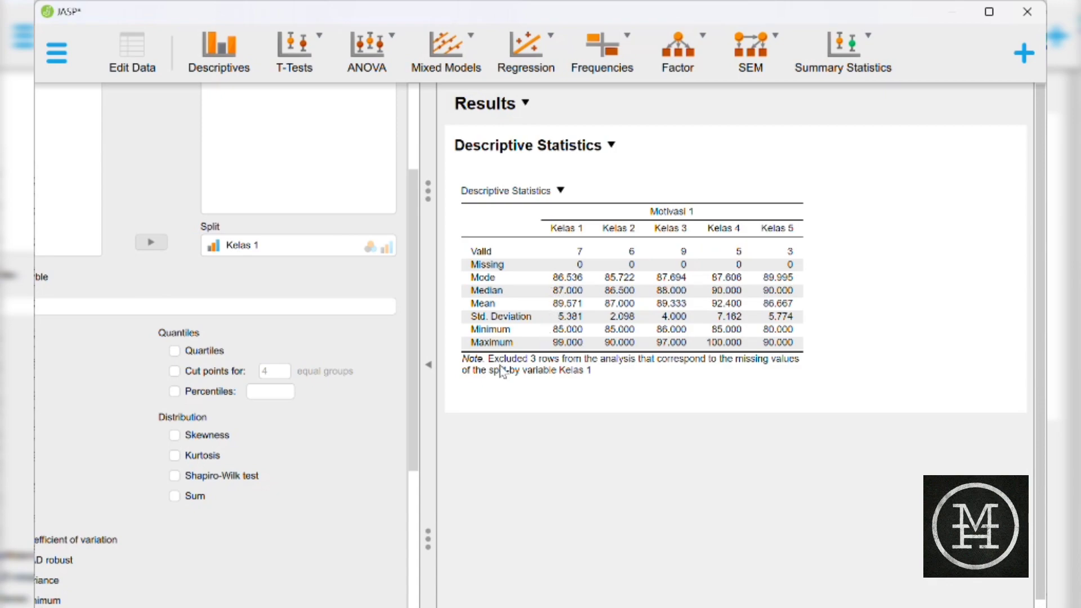
Switch to the practicum document in Google Docs, review question 3 and return to JASP
key(super+Tab)
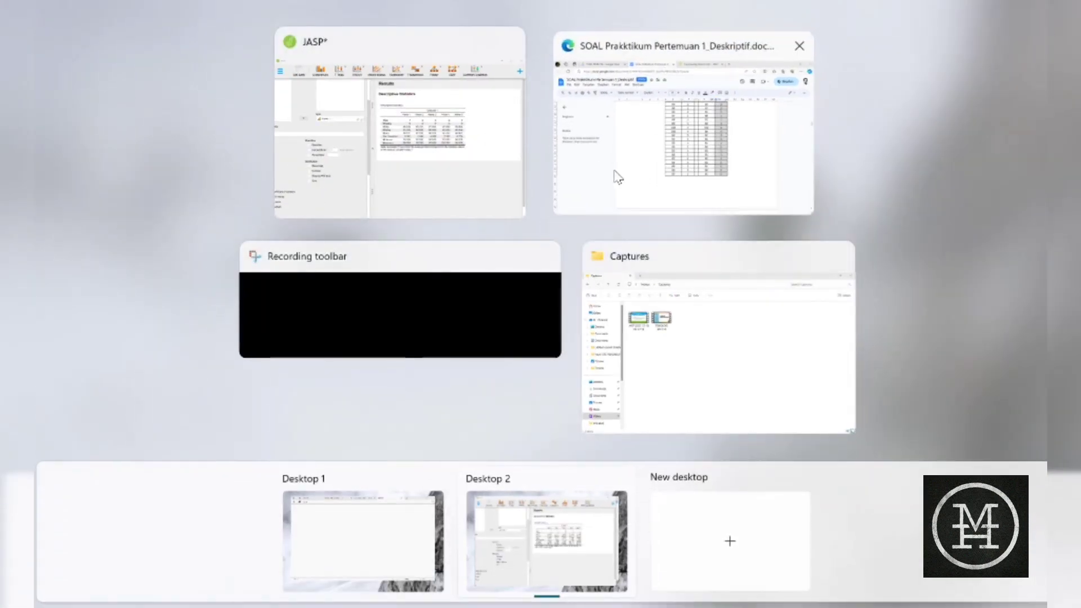
click(615, 174)
scroll(624, 308, up, 6)
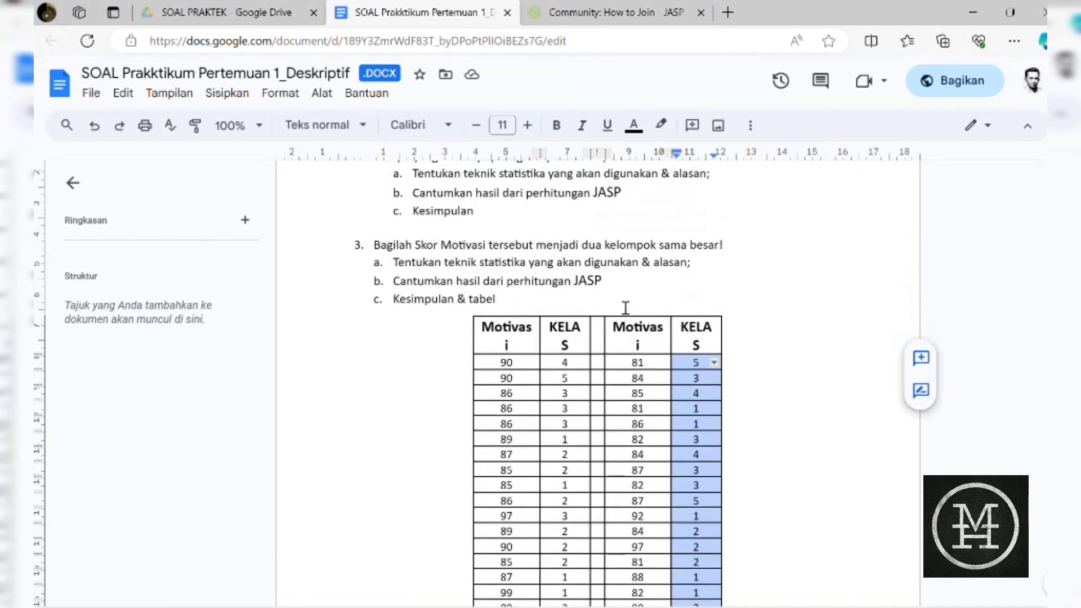
click(784, 264)
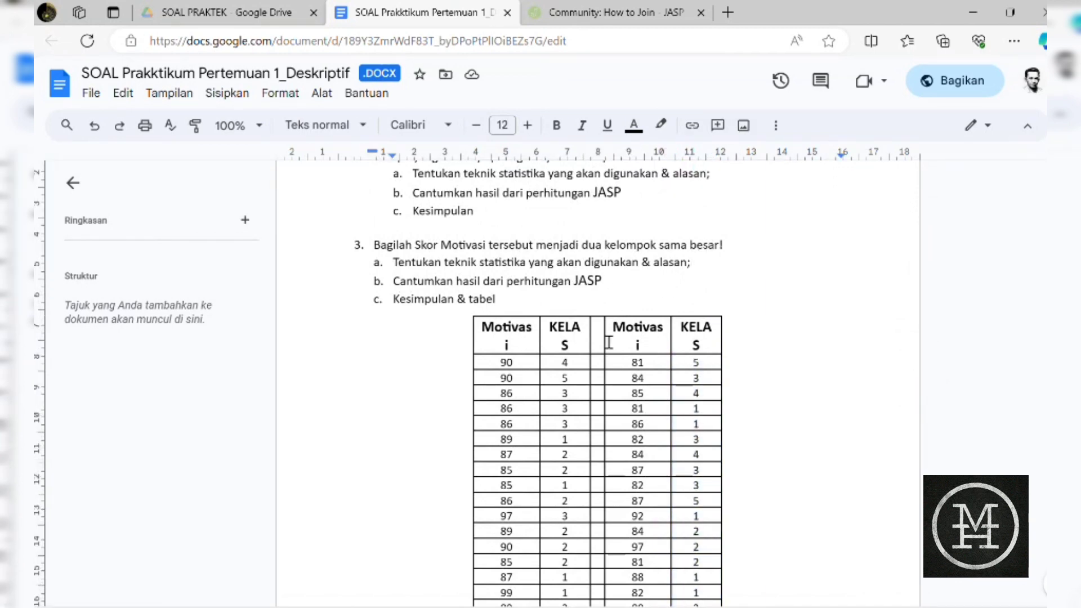
key(super+Tab)
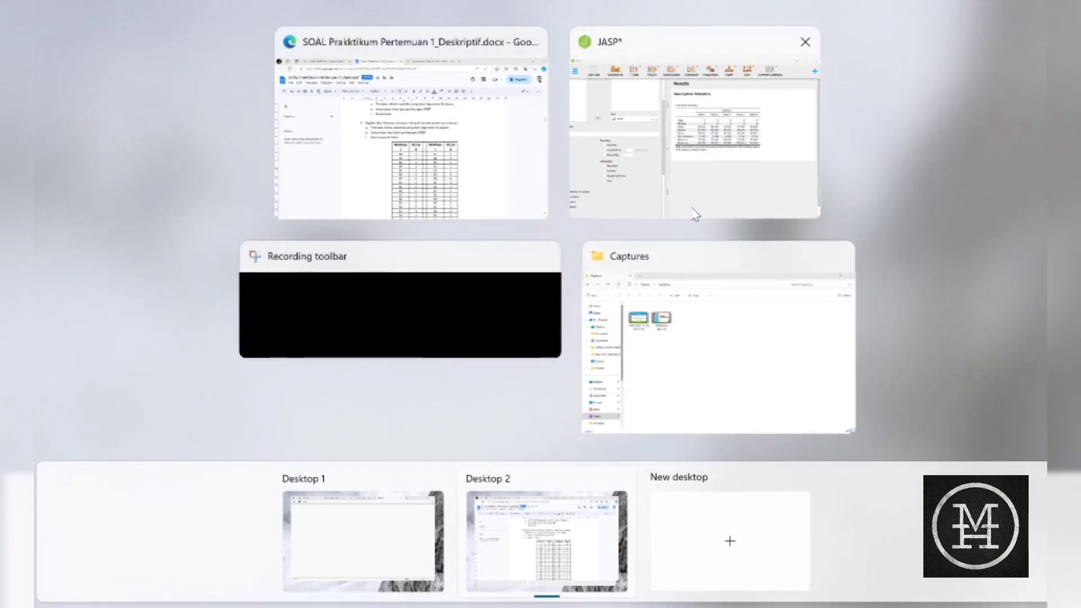
click(704, 183)
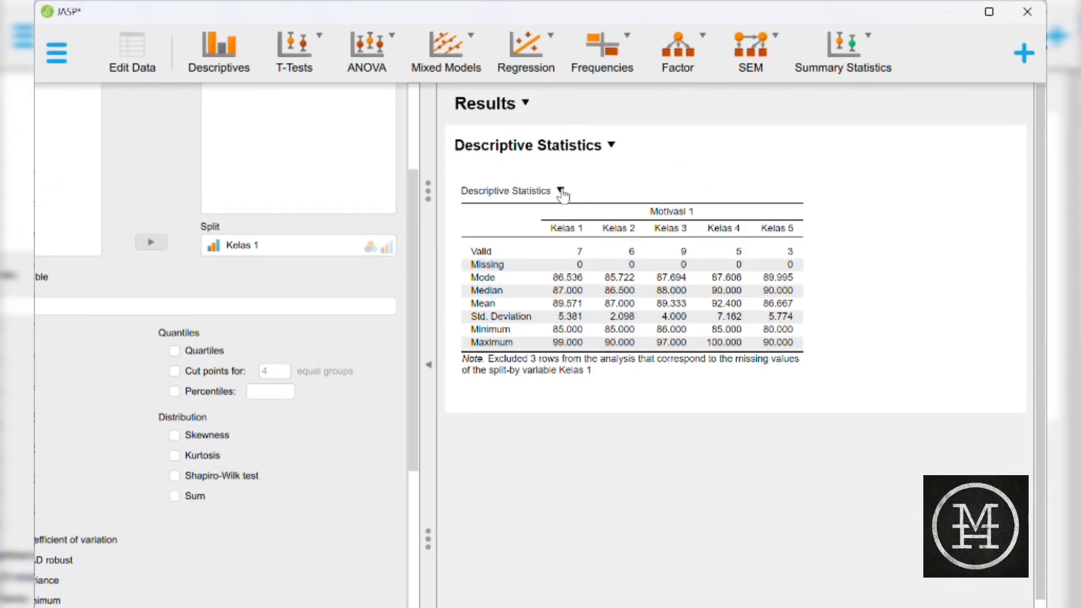
Look at the copy options of the Descriptive Statistics table and compare the practicum document's requirements with the results in JASP
click(561, 190)
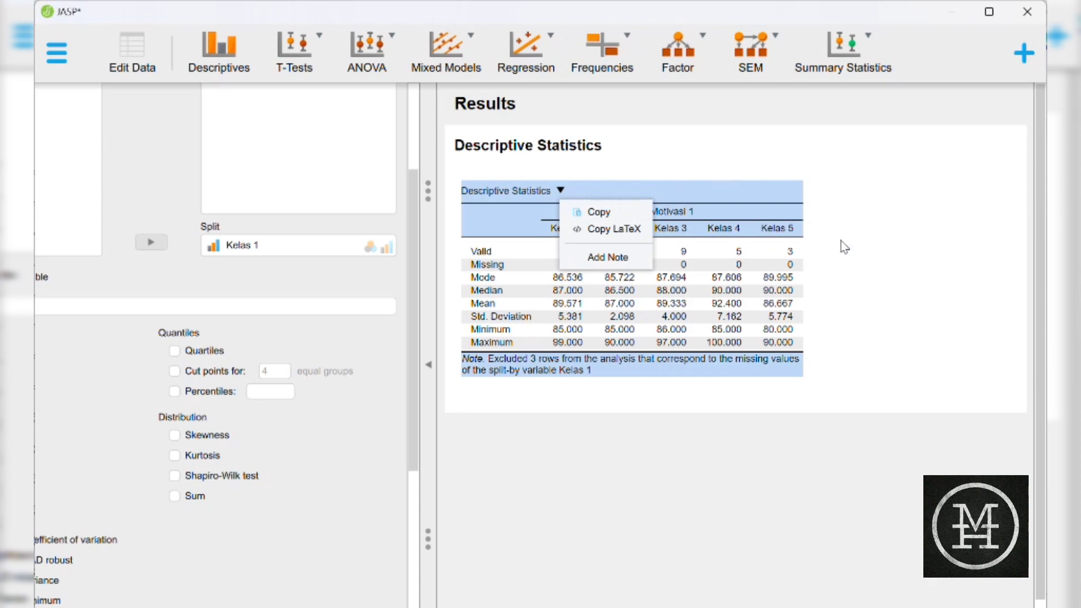
click(875, 250)
key(super+Tab)
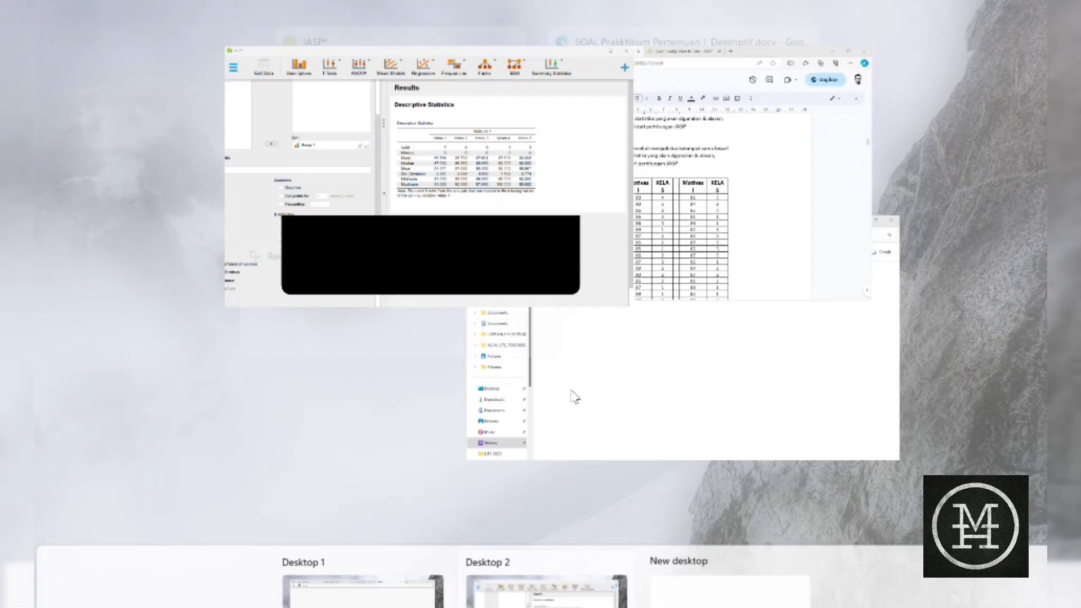
click(656, 157)
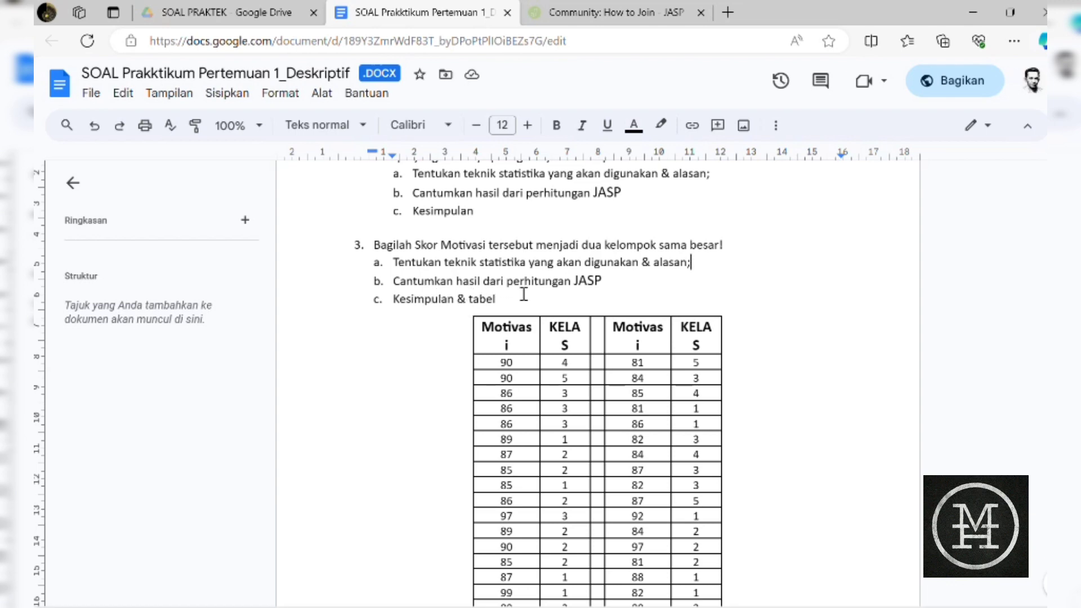
key(super+Tab)
click(653, 160)
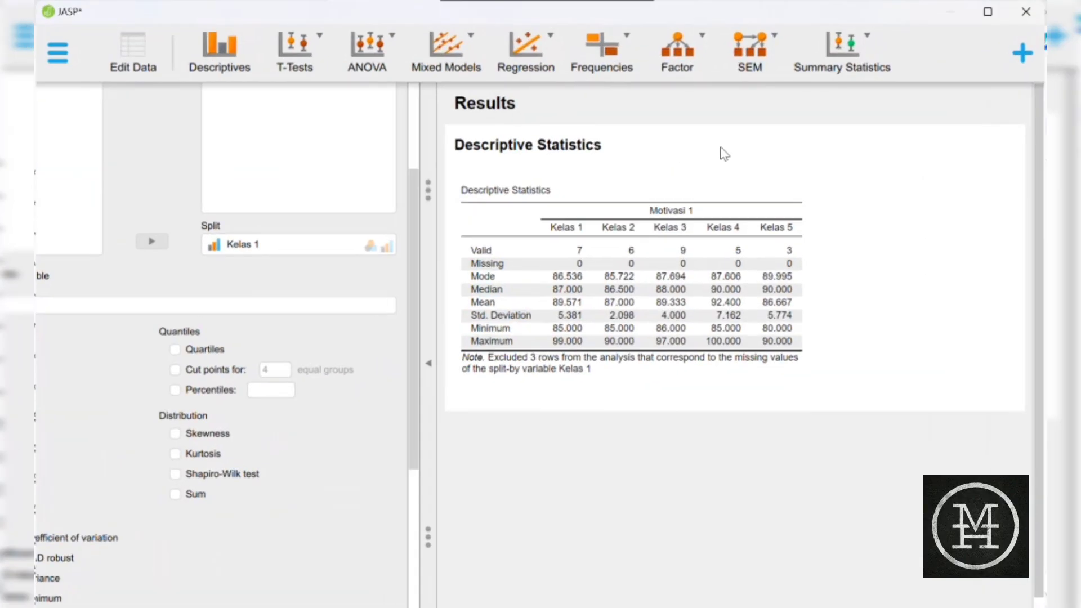
key(super+Tab)
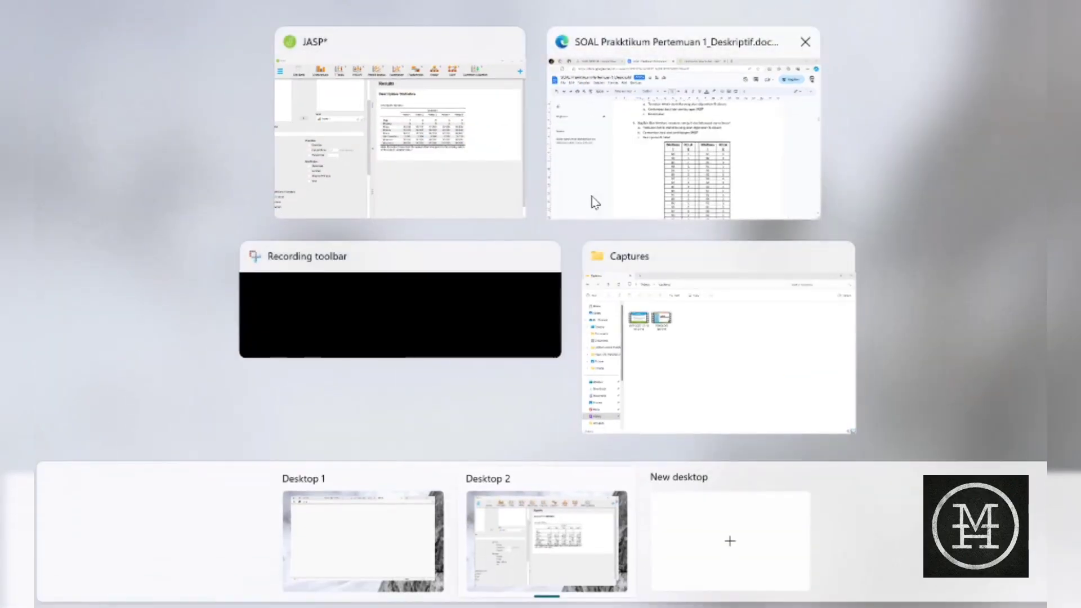
click(670, 178)
key(super+Tab)
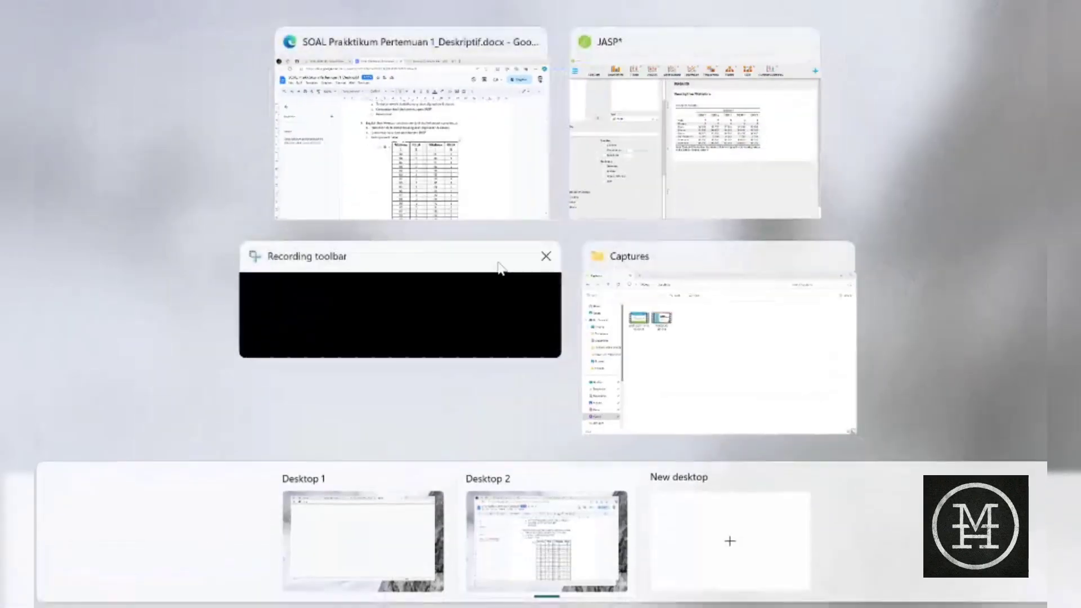
click(647, 141)
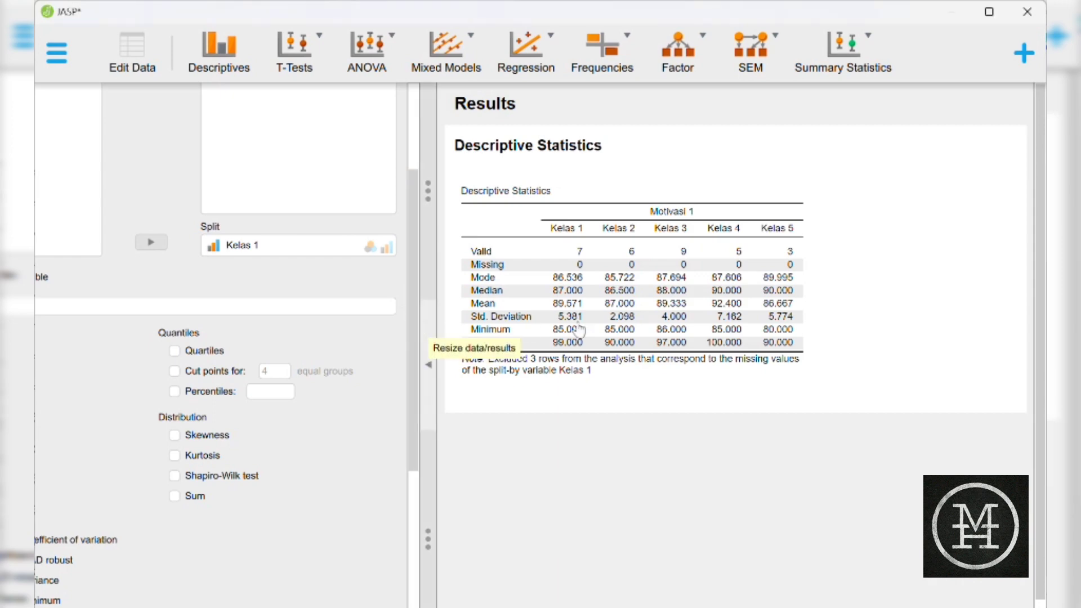
Replace Motivasi 1 with Motivasi 2 as the analysis variable and split it by Kelas 2 instead of Kelas 1
click(419, 330)
scroll(522, 328, up, 3)
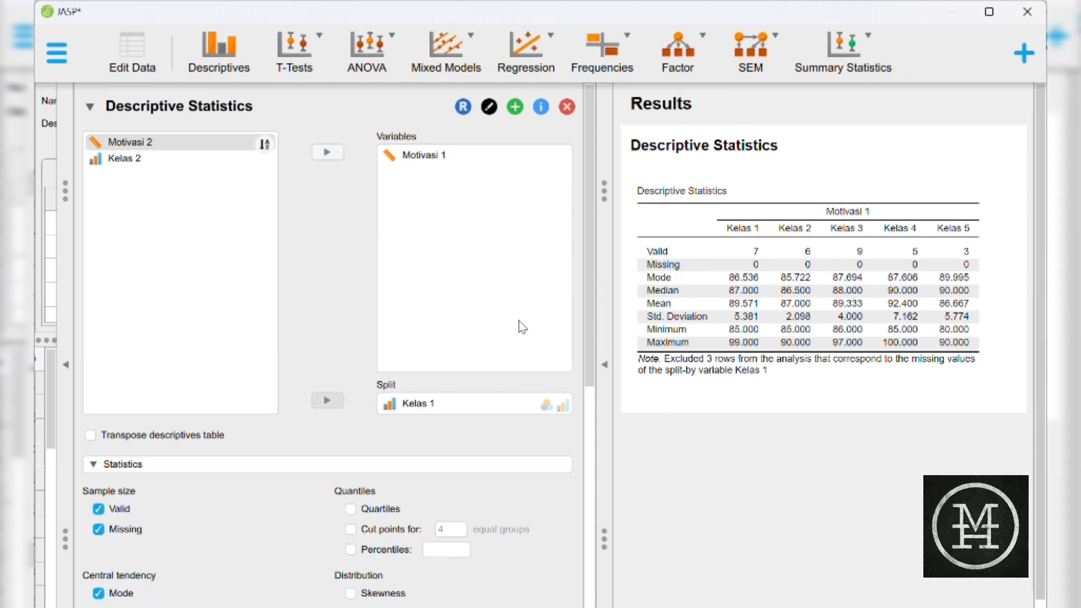
double_click(411, 406)
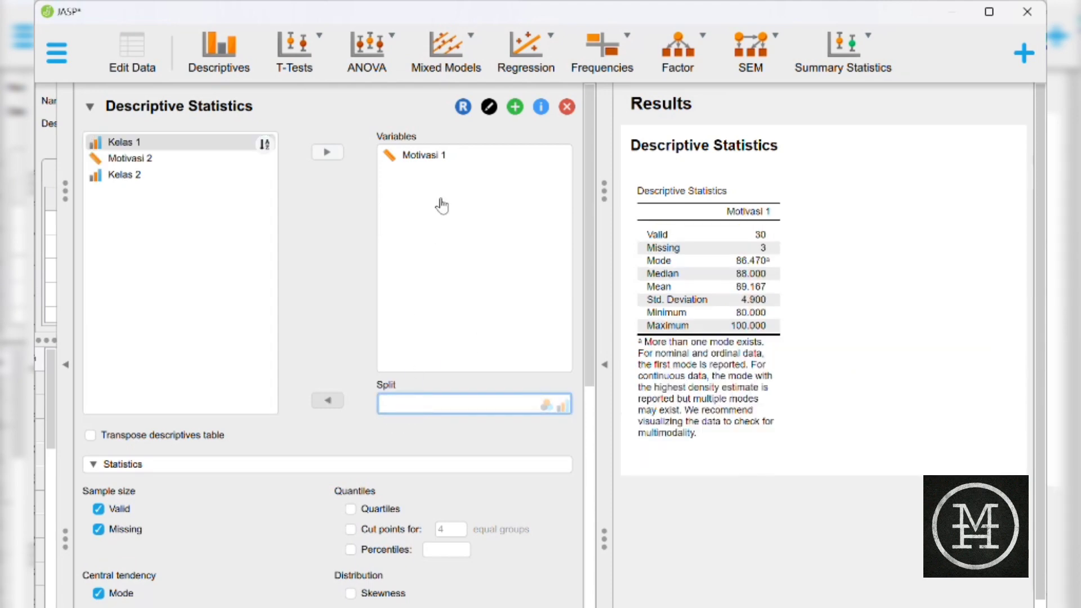
double_click(433, 156)
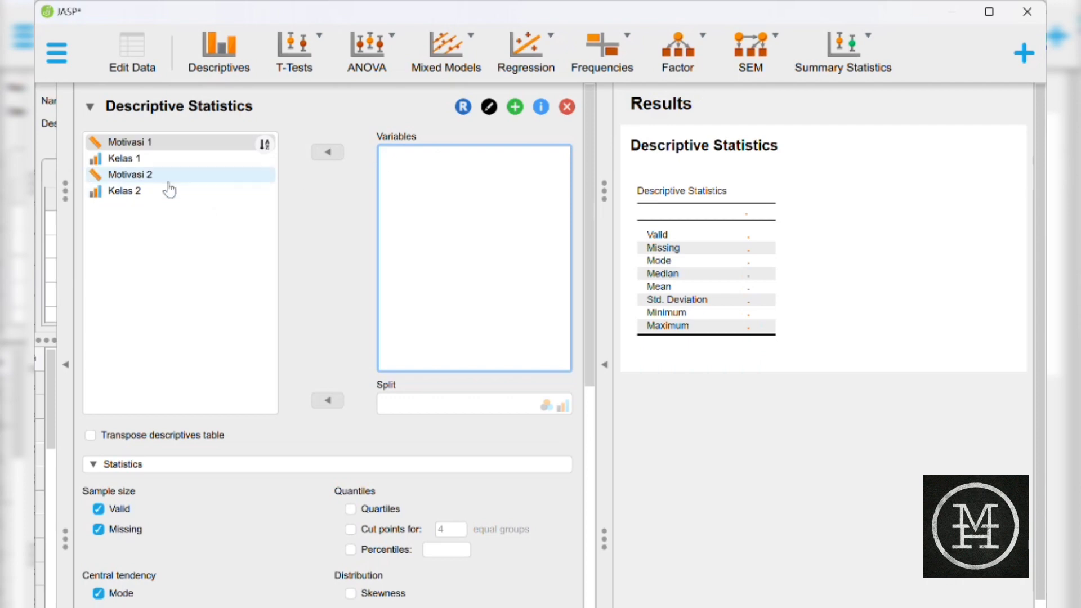
double_click(169, 180)
click(136, 179)
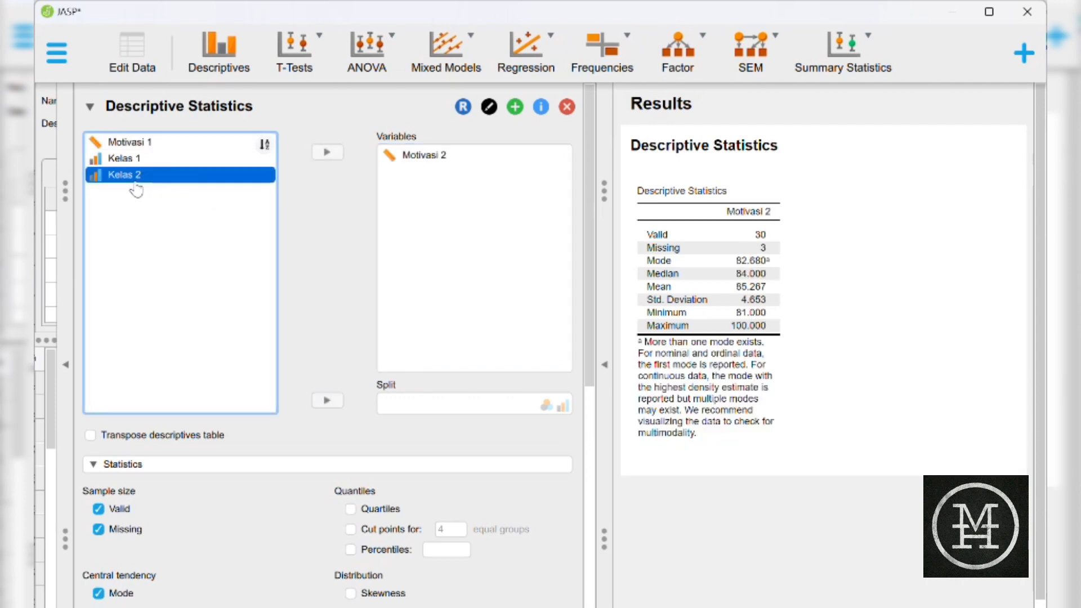
click(328, 401)
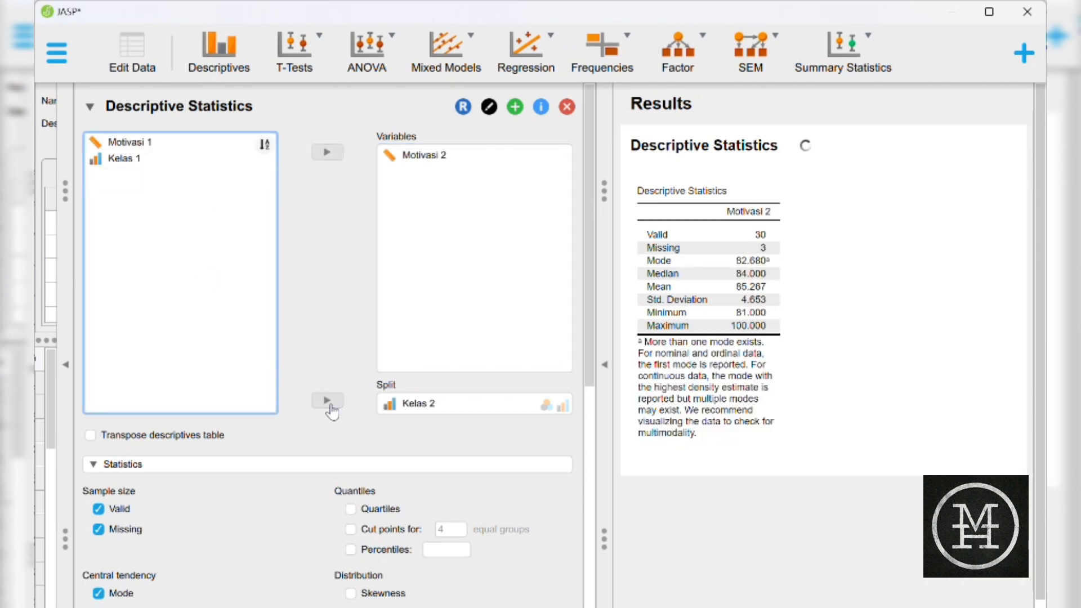